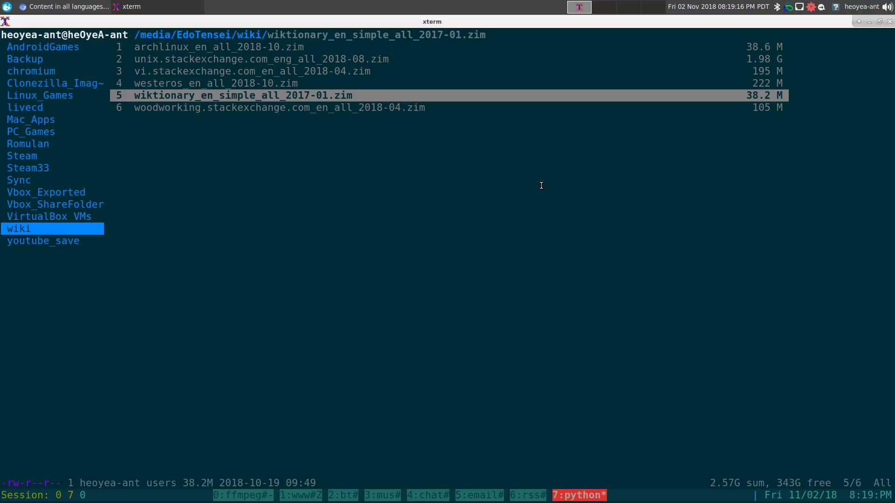
# Step: Mark all ZIM files in the wiki folder, go through the list, and unmark them, returning to the first file
pyautogui.press('v')
pyautogui.press('Up')
pyautogui.press('Up')
pyautogui.press('Up')
pyautogui.press('Up')
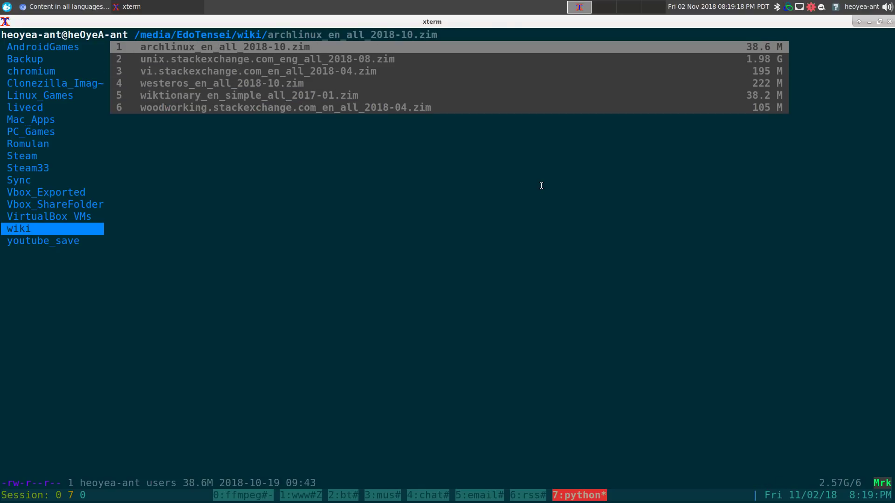
pyautogui.press('Down')
pyautogui.press('Down')
pyautogui.press('Down')
pyautogui.press('Down')
pyautogui.press('Down')
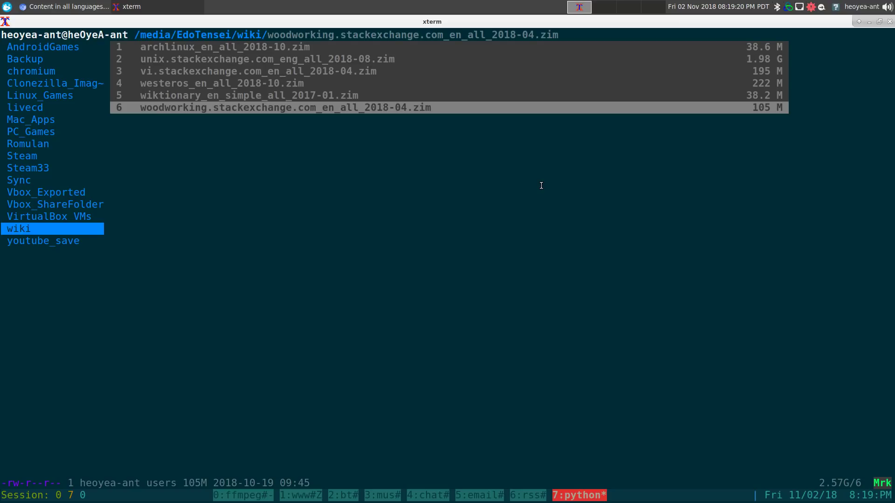
pyautogui.press('v')
pyautogui.press('g')
pyautogui.press('g')
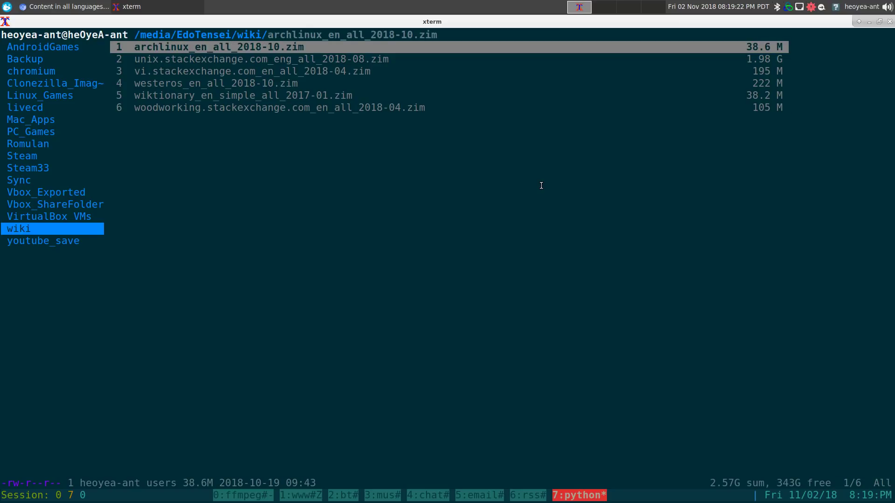
# Step: Split off a shell pane below the file list and try running kiwix-serve --port 49849 --daemon /media/EdoTensei/wiki/*.zim
pyautogui.hotkey('ctrl', 'b')
pyautogui.press('"')
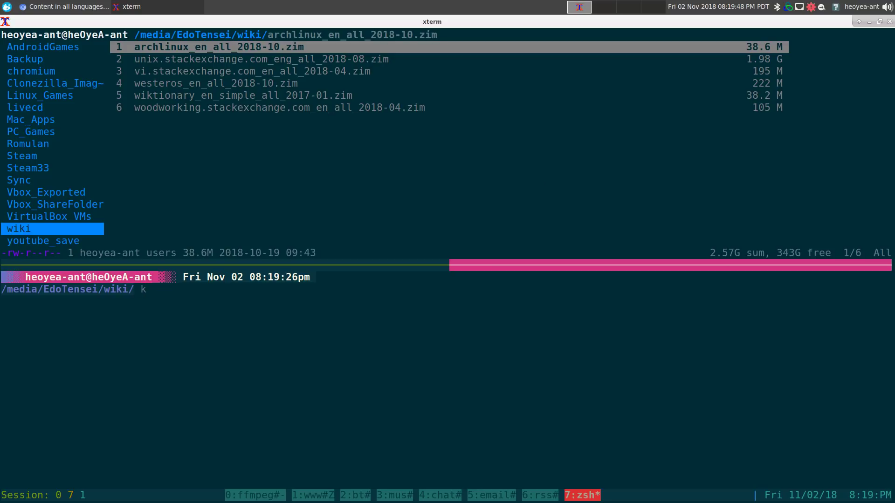
pyautogui.write('kiwi')
pyautogui.press('Up')
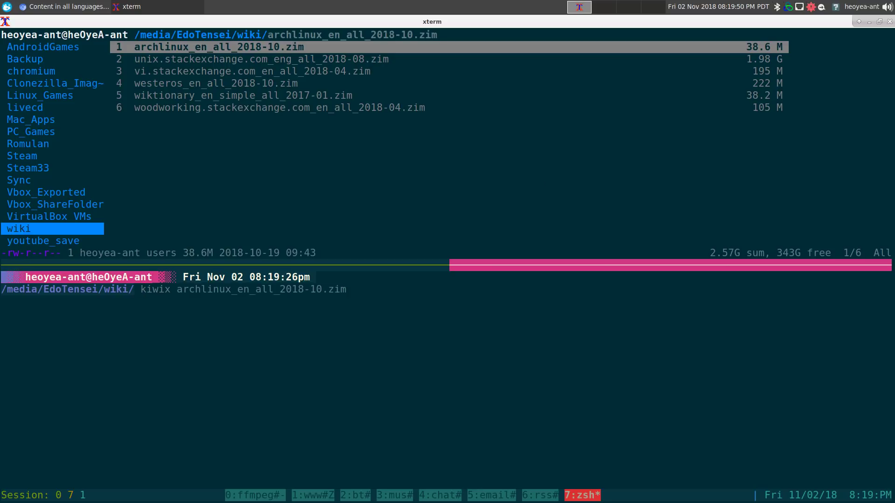
pyautogui.press('Up')
pyautogui.press('Up')
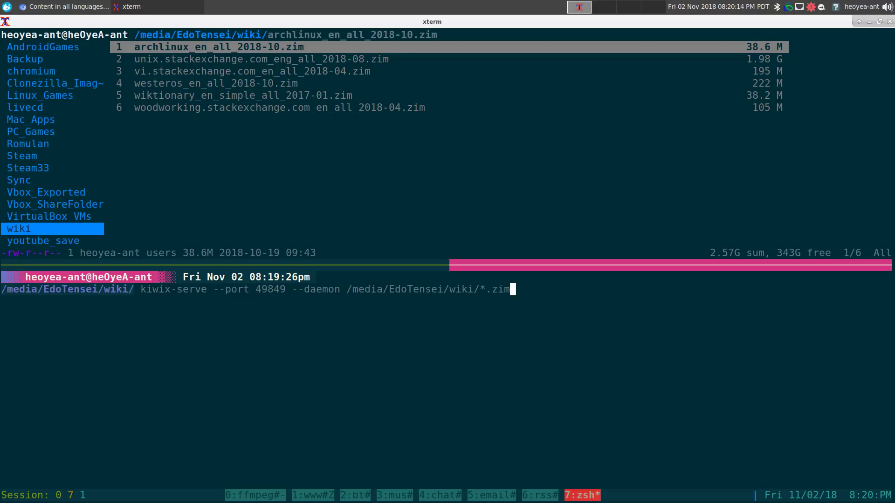
pyautogui.press('Return')
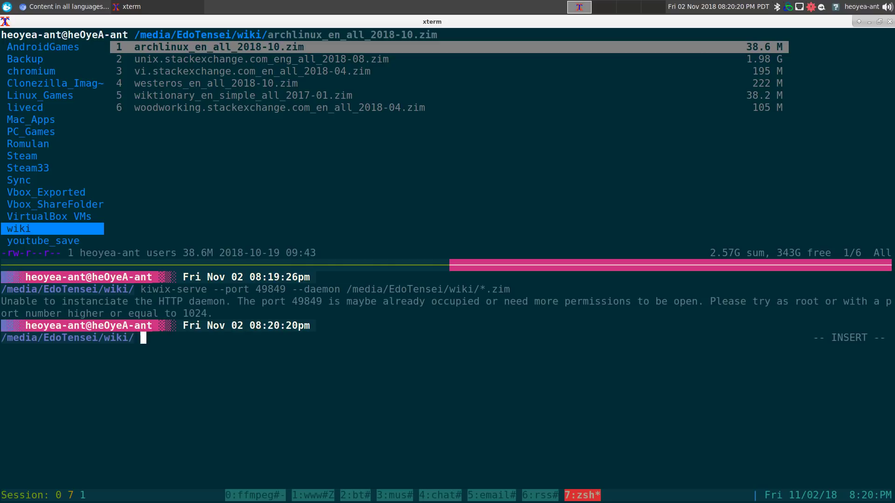
# Step: Stop the already running wiki server with the offlinewiki-quit command
pyautogui.write('off')
pyautogui.press('Tab')
pyautogui.press('Tab')
pyautogui.press('Tab')
pyautogui.press('Return')
pyautogui.press('Return')
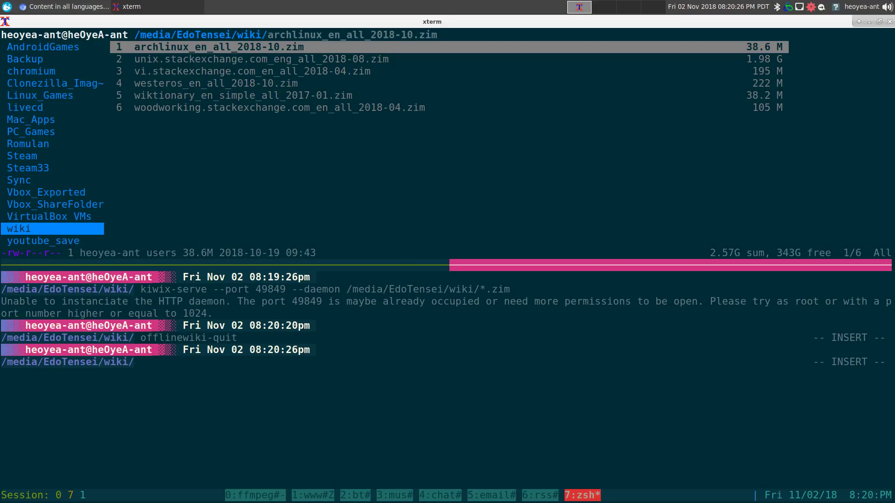
# Step: Clear the terminal and start kiwix-serve again as a daemon on port 49849 for all ZIM files in /media/EdoTensei/wiki
pyautogui.hotkey('ctrl', 'l')
pyautogui.press('Up')
pyautogui.press('Up')
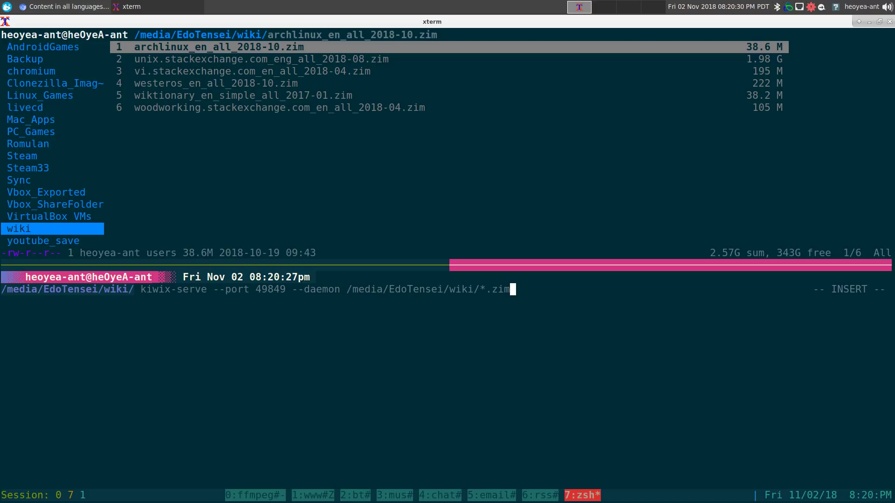
pyautogui.press('Return')
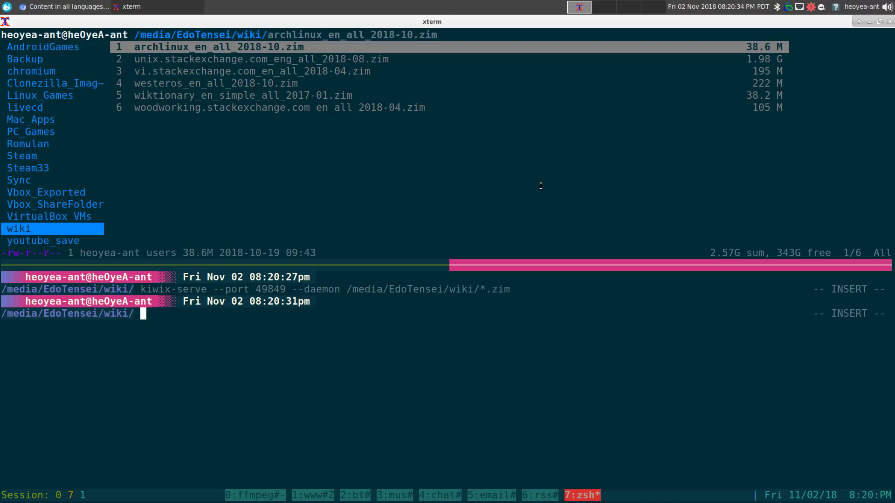
# Step: Switch to Chromium and open localhost:49849 in a new tab
pyautogui.hotkey('alt', 'Tab')
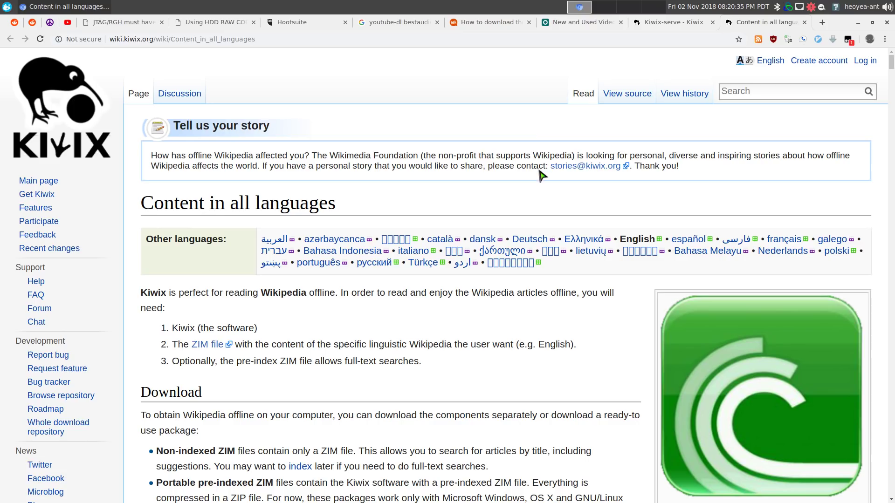
pyautogui.click(822, 22)
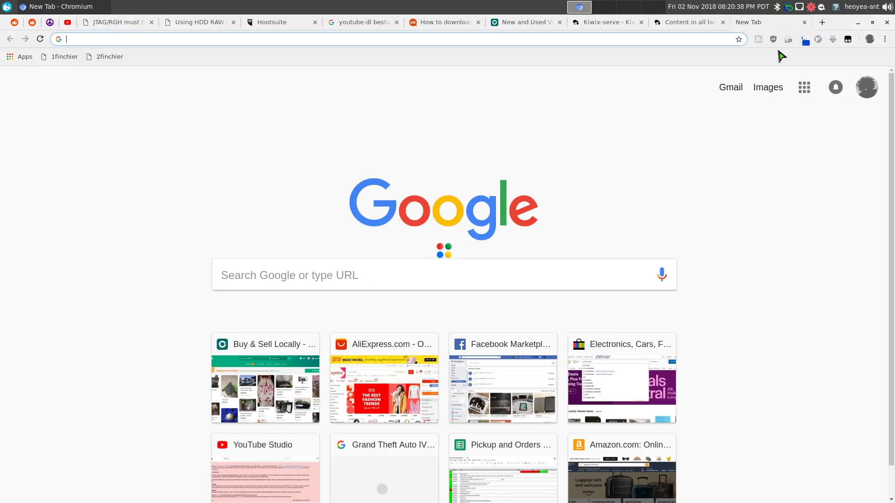
pyautogui.write('localhost:49849')
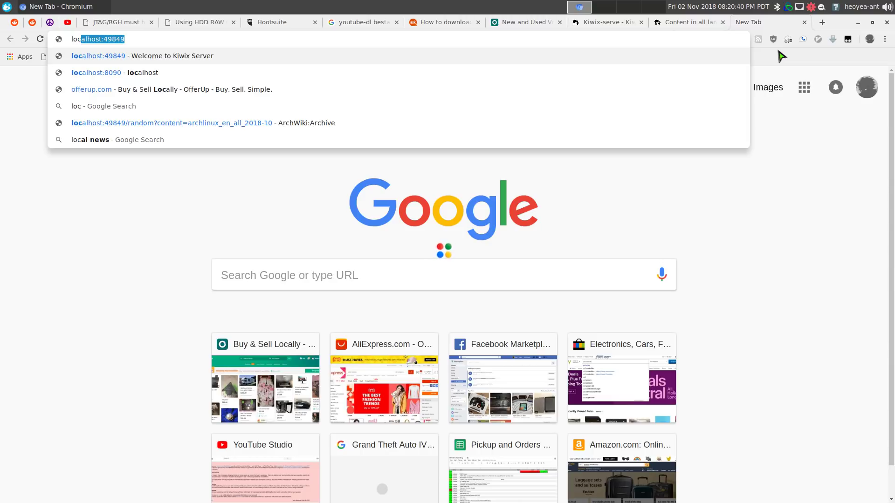
pyautogui.press('Return')
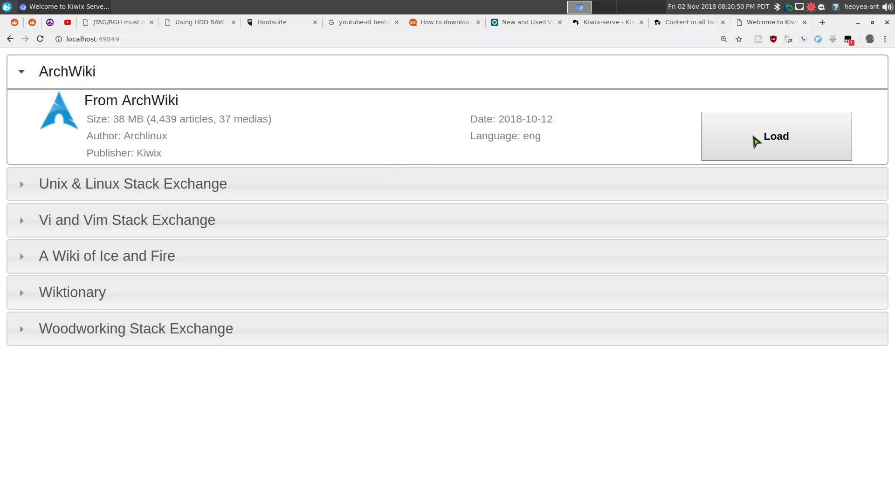
# Step: Load the ArchWiki from the Kiwix library, search it for tmux, and view the tmux article
pyautogui.click(752, 138)
pyautogui.click(687, 76)
pyautogui.write('tmux')
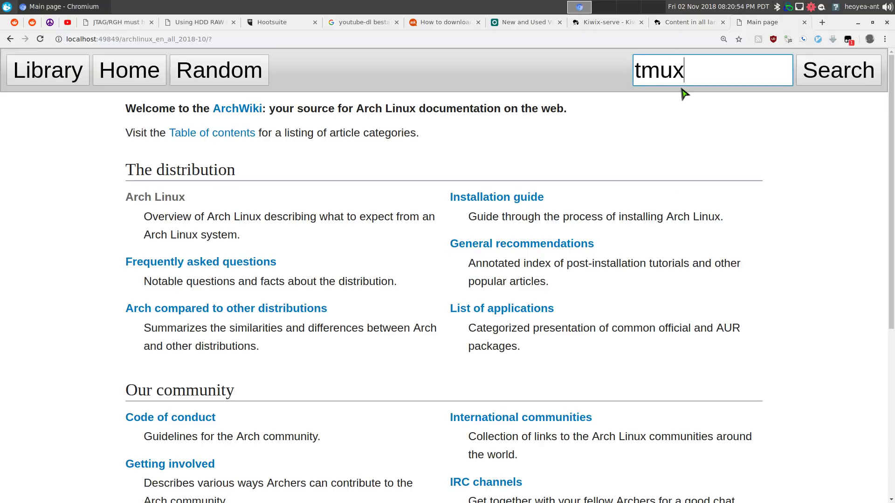
pyautogui.click(683, 93)
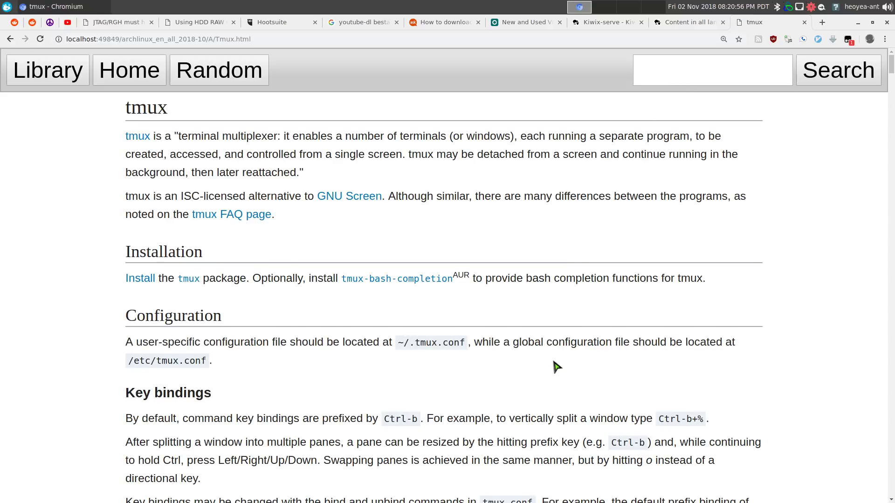
pyautogui.scroll(-3, 569, 383)
# Step: Search the ArchWiki for systemd and skim through the systemd article
pyautogui.click(704, 71)
pyautogui.write('systemd')
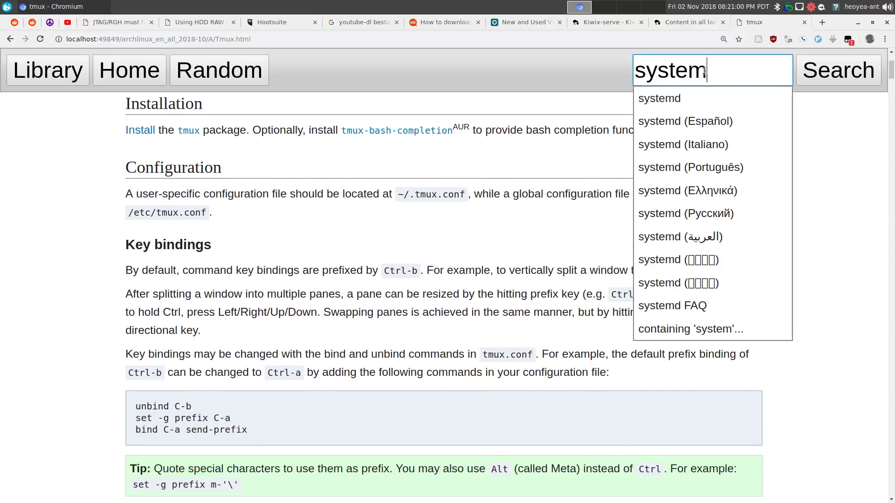
pyautogui.scroll(-8, 507, 251)
pyautogui.scroll(-6, 507, 250)
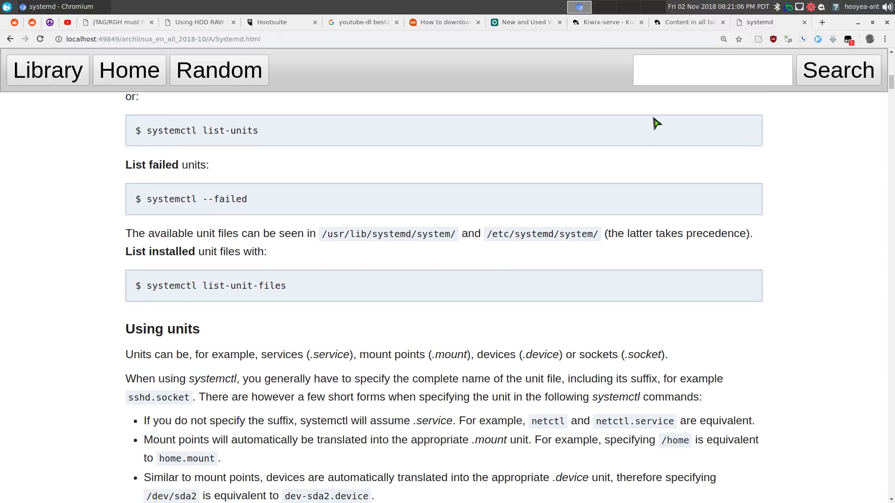
# Step: Return to the Kiwix library and load the Unix & Linux Stack Exchange
pyautogui.click(665, 65)
pyautogui.click(77, 83)
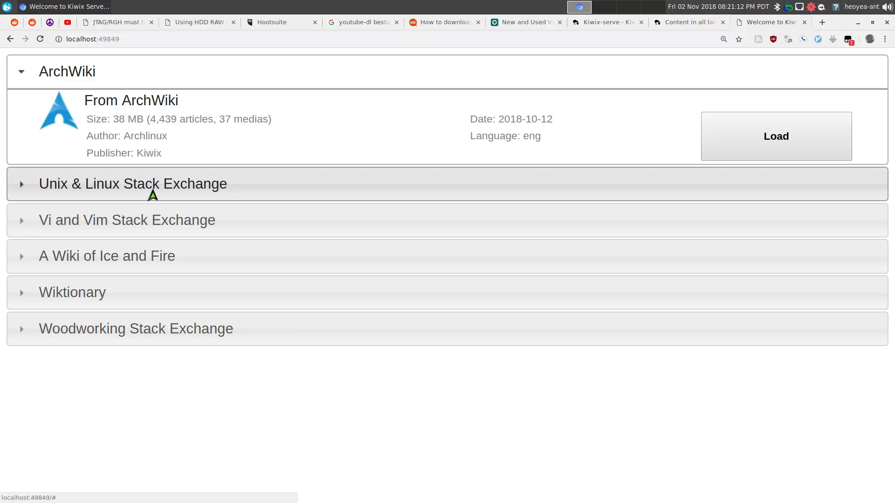
pyautogui.click(153, 195)
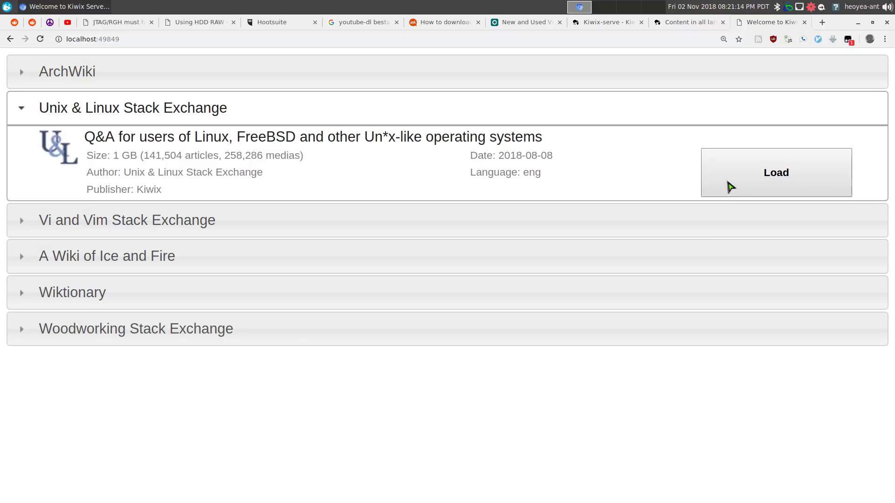
pyautogui.click(731, 187)
# Step: Search the Unix & Linux Stack Exchange for sed and open the sed tag page
pyautogui.click(658, 76)
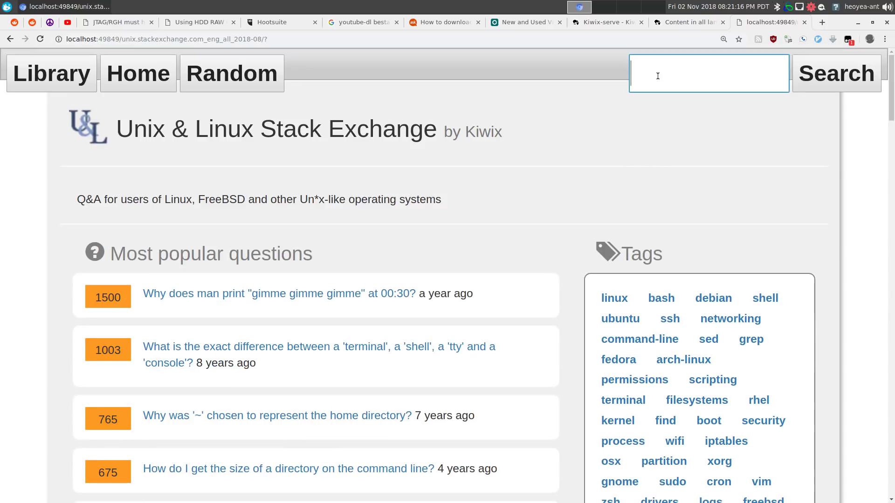
pyautogui.write('sed')
pyautogui.press('Tab')
pyautogui.press('Return')
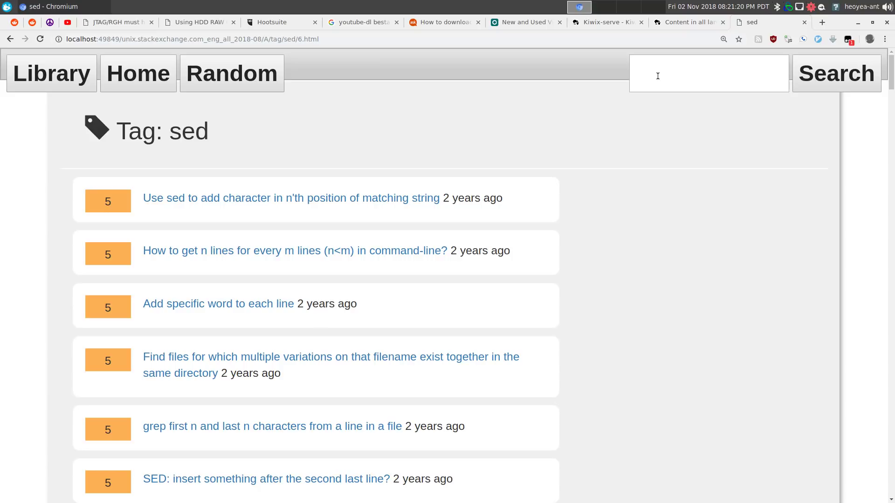
# Step: Open the question "Use sed to add character in n'th position of matching string" and look through its answers and comments
pyautogui.click(372, 200)
pyautogui.scroll(-12, 521, 223)
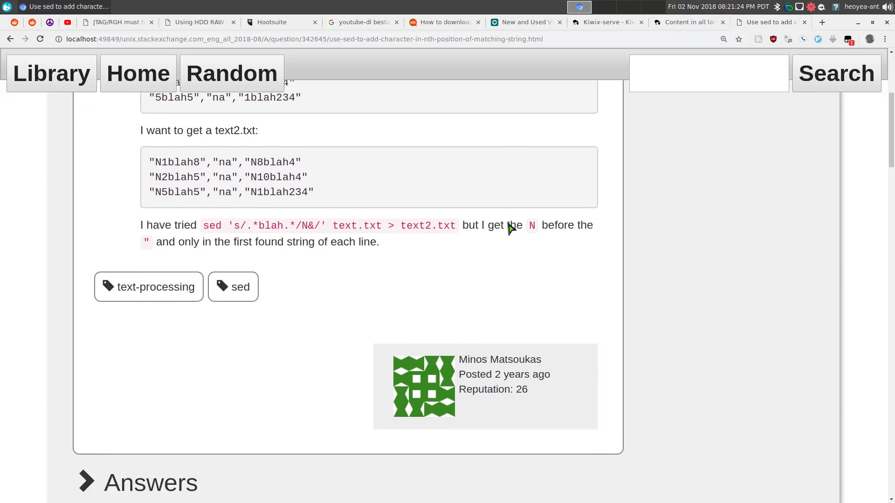
pyautogui.scroll(-10, 340, 286)
pyautogui.scroll(-12, 390, 281)
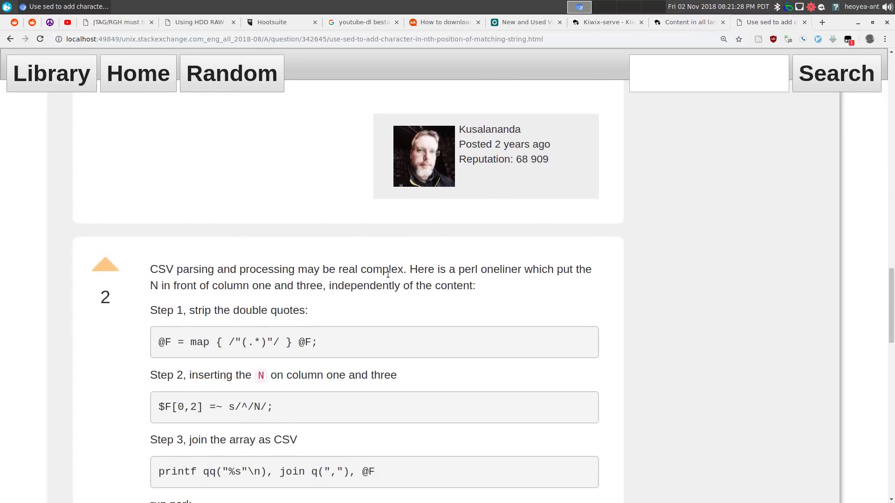
pyautogui.scroll(-2, 377, 297)
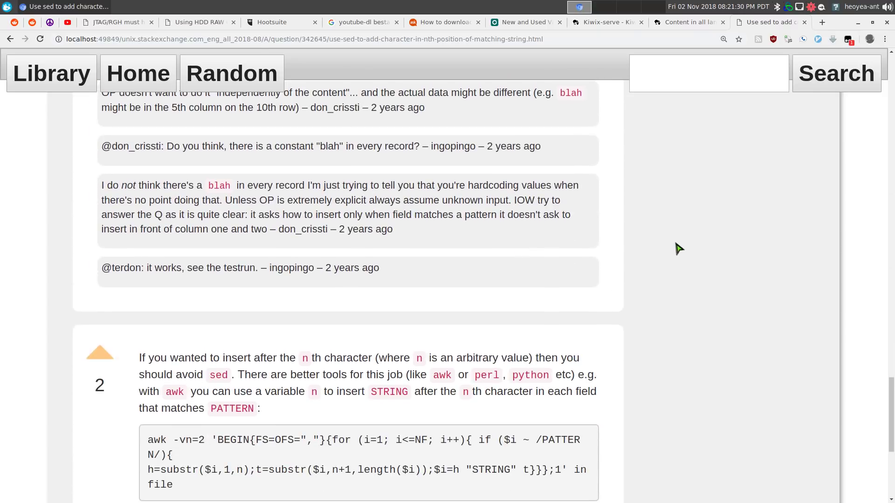
pyautogui.scroll(-5, 671, 238)
pyautogui.scroll(1, 667, 239)
pyautogui.scroll(2, 666, 239)
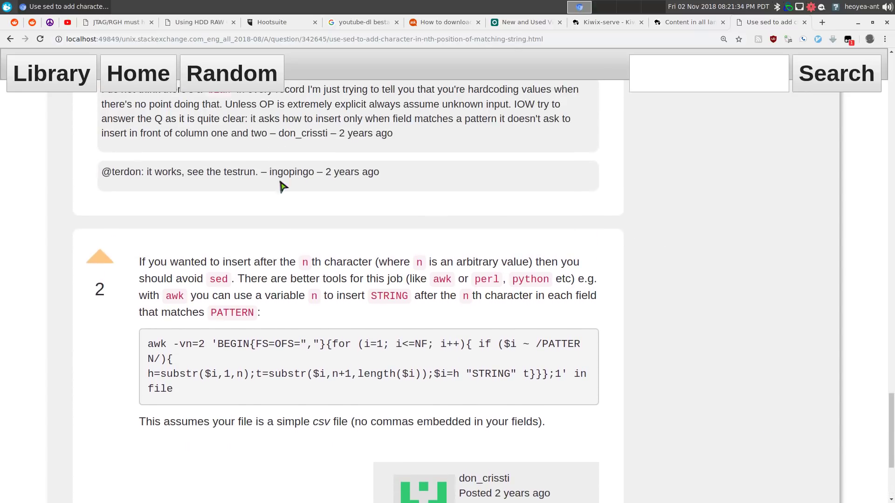
# Step: Return to the Kiwix library and load A Wiki of Ice and Fire
pyautogui.click(80, 90)
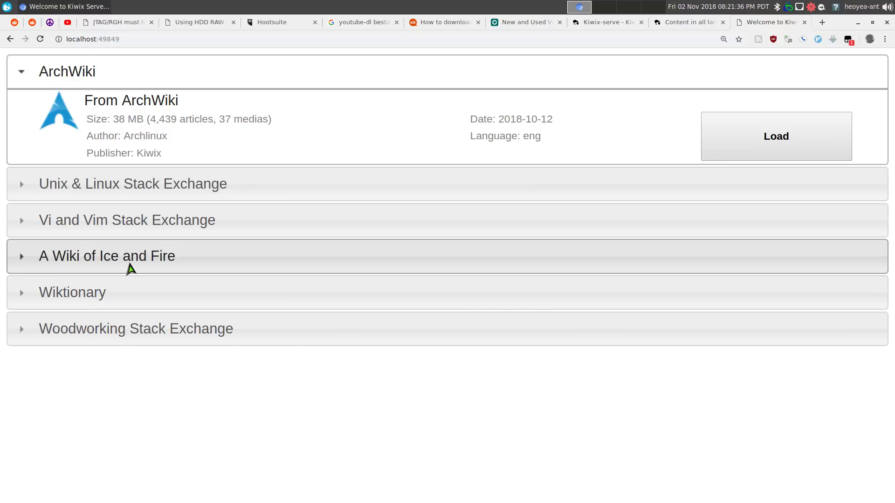
pyautogui.click(130, 264)
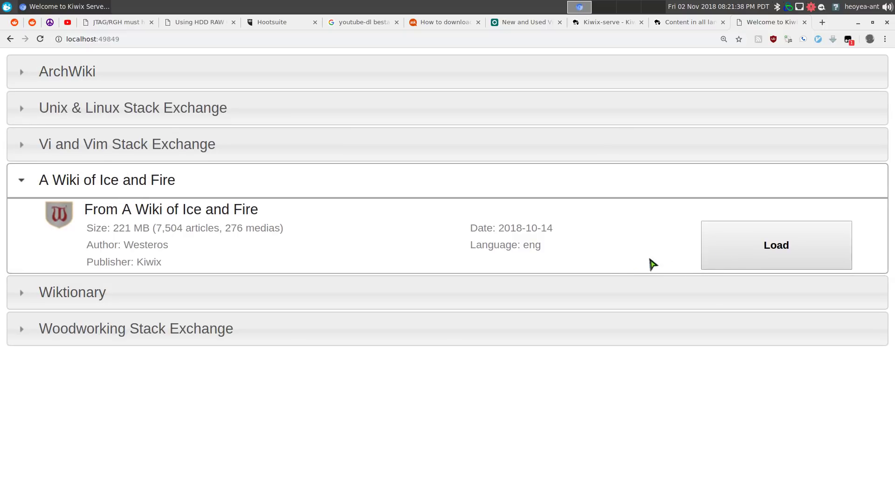
pyautogui.click(756, 253)
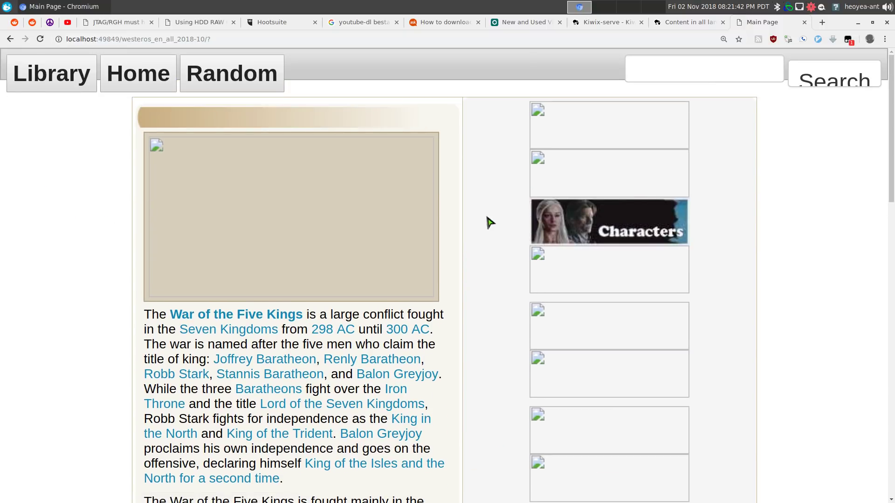
# Step: Look over the main page of A Wiki of Ice and Fire down to its footer and back up
pyautogui.scroll(-6, 487, 222)
pyautogui.scroll(-9, 460, 254)
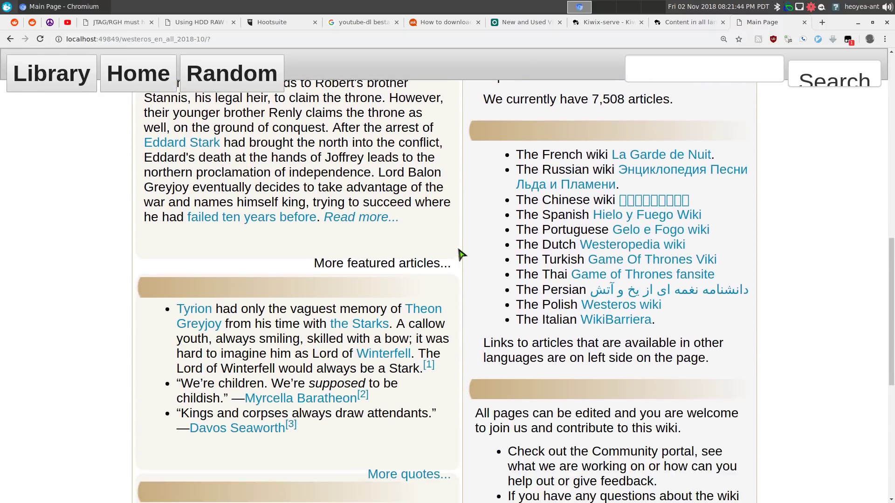
pyautogui.scroll(-3, 466, 282)
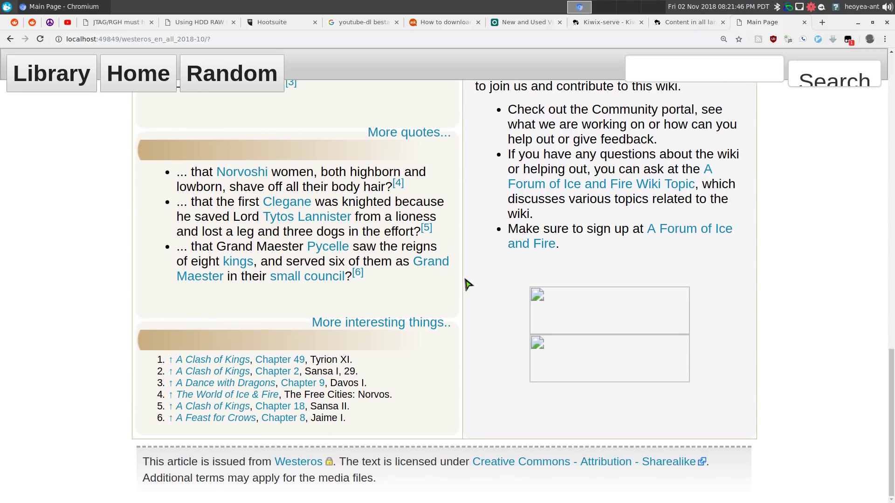
pyautogui.scroll(4, 467, 283)
pyautogui.scroll(8, 467, 284)
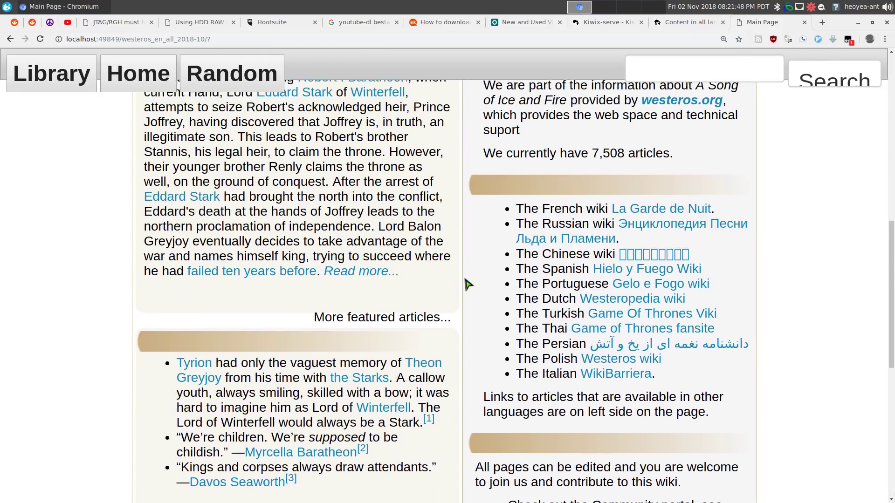
pyautogui.scroll(4, 467, 283)
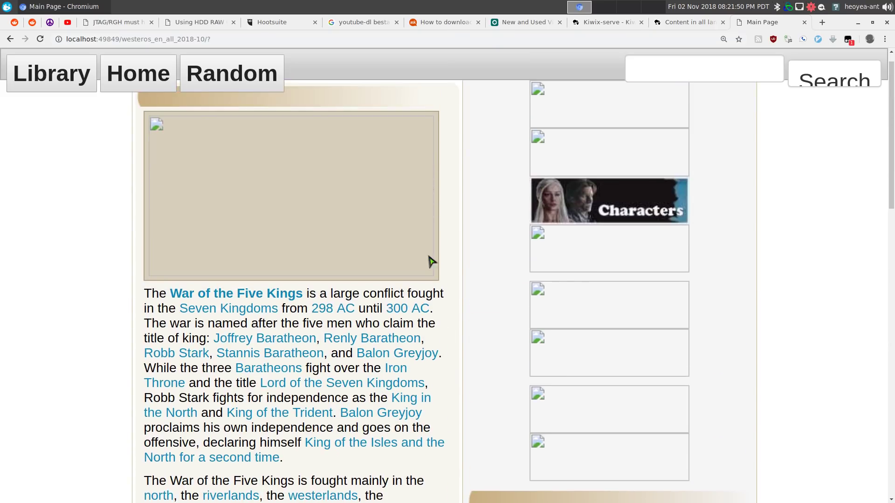
# Step: Load Woodworking Stack Exchange from the Kiwix library, view its start page, and return to the library
pyautogui.click(53, 85)
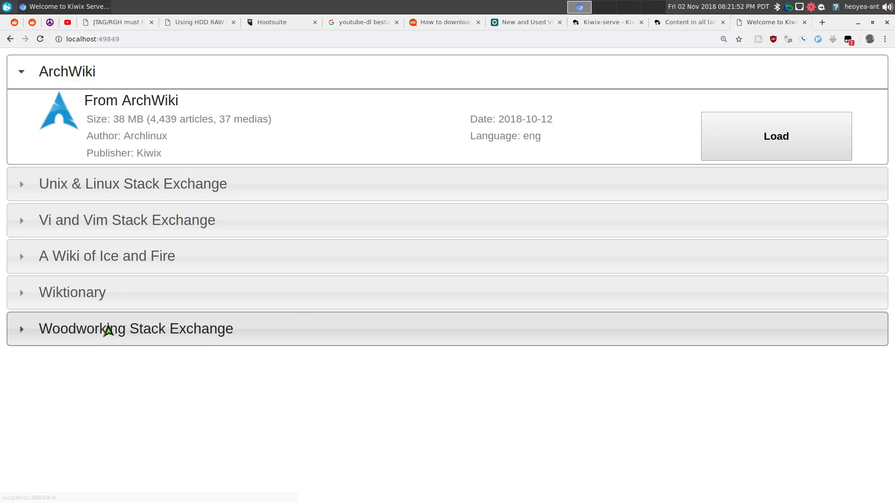
pyautogui.click(112, 334)
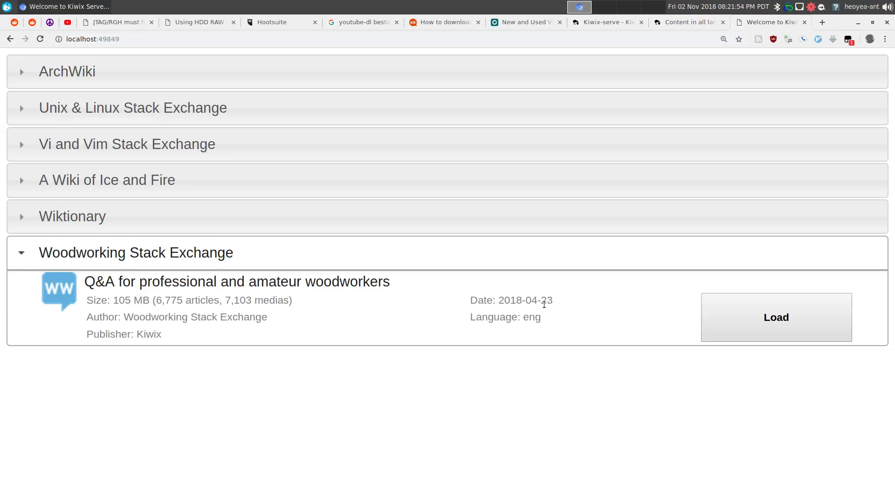
pyautogui.click(751, 314)
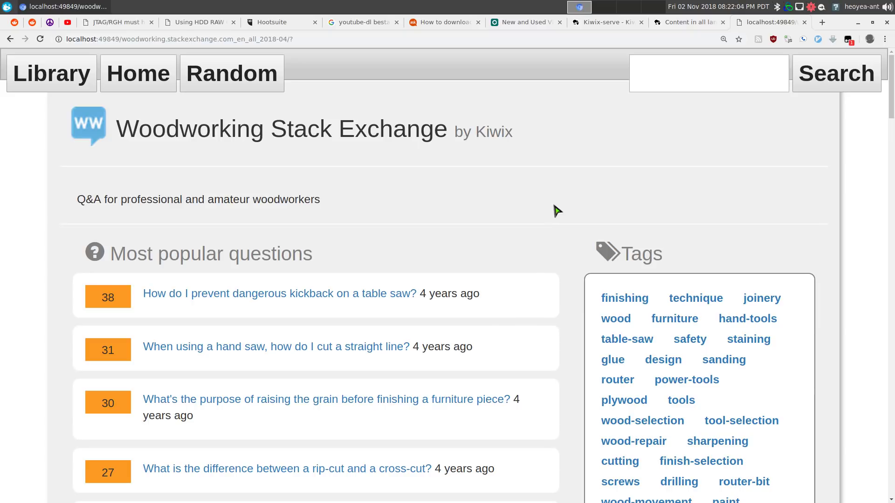
pyautogui.click(56, 75)
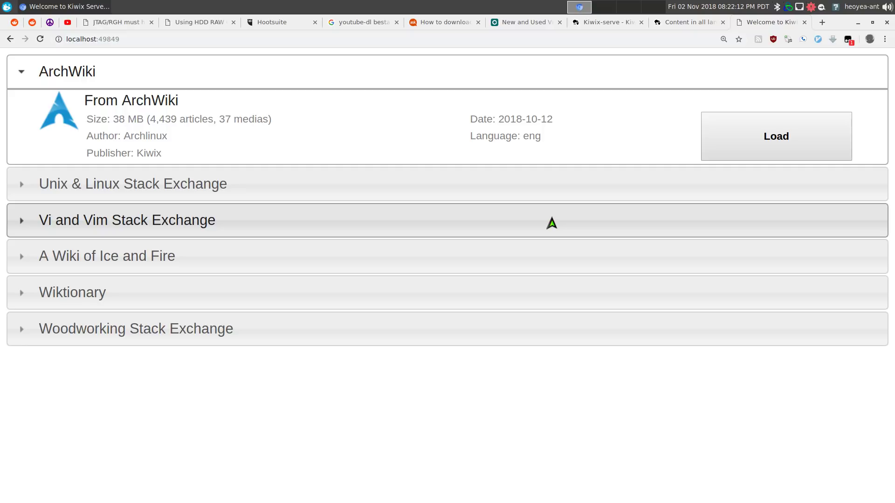
# Step: Look through the ZIM downloads table on the Kiwix wiki's "Content in all languages" page
pyautogui.click(684, 25)
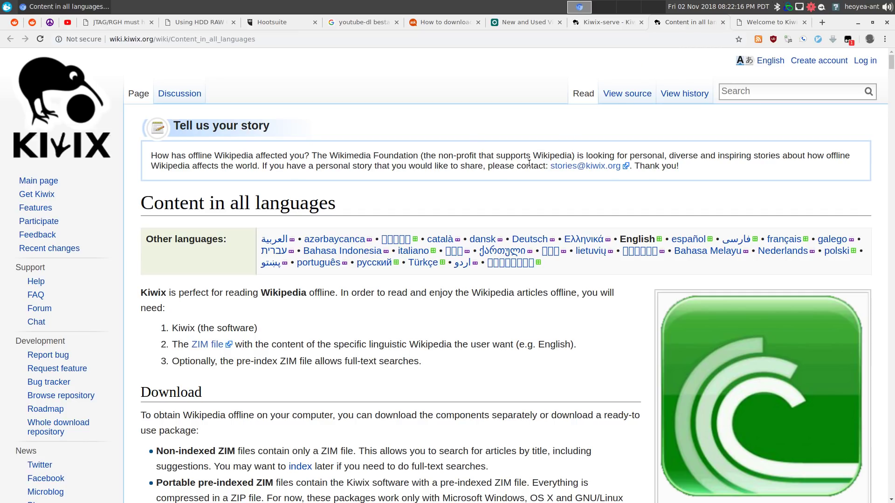
pyautogui.scroll(-15, 529, 164)
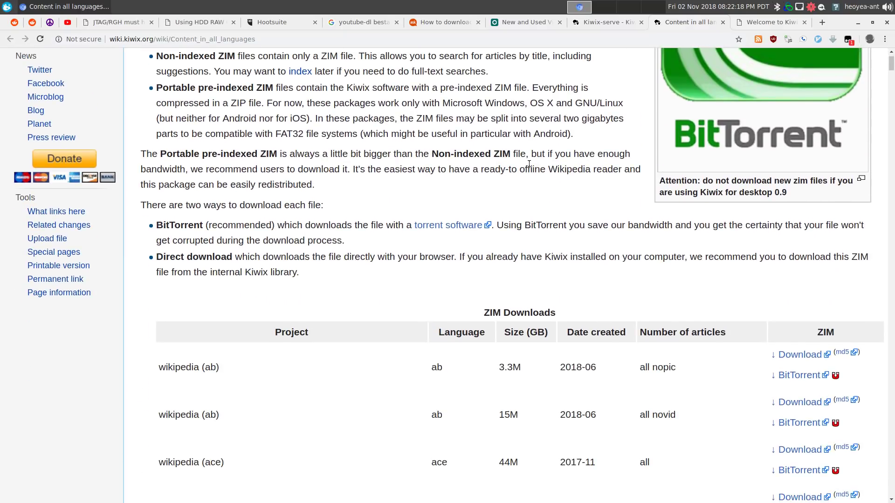
pyautogui.scroll(-2, 564, 189)
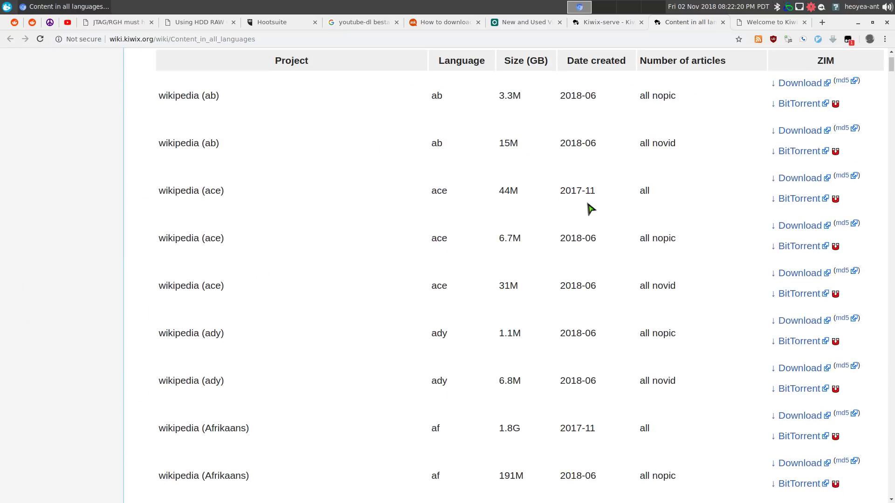
pyautogui.scroll(-3, 590, 209)
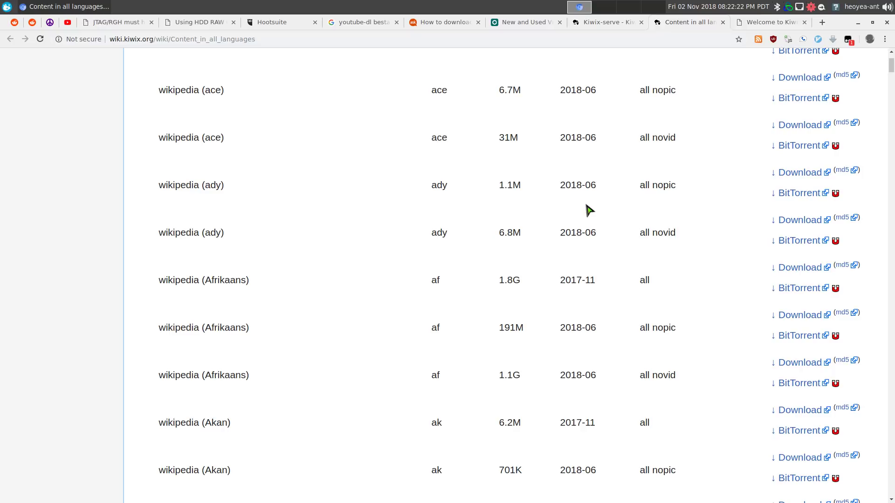
pyautogui.doubleClick(172, 233)
pyautogui.click(327, 281)
pyautogui.scroll(-2, 261, 261)
pyautogui.scroll(-3, 294, 330)
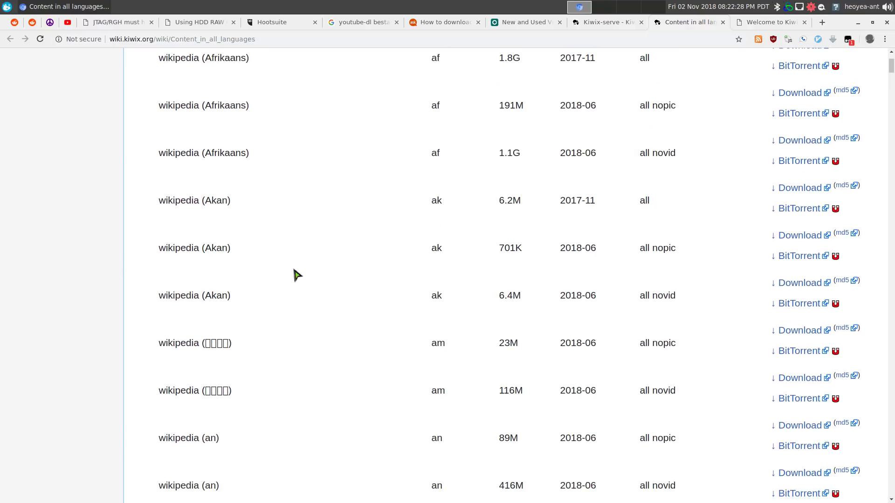
pyautogui.scroll(-8, 357, 368)
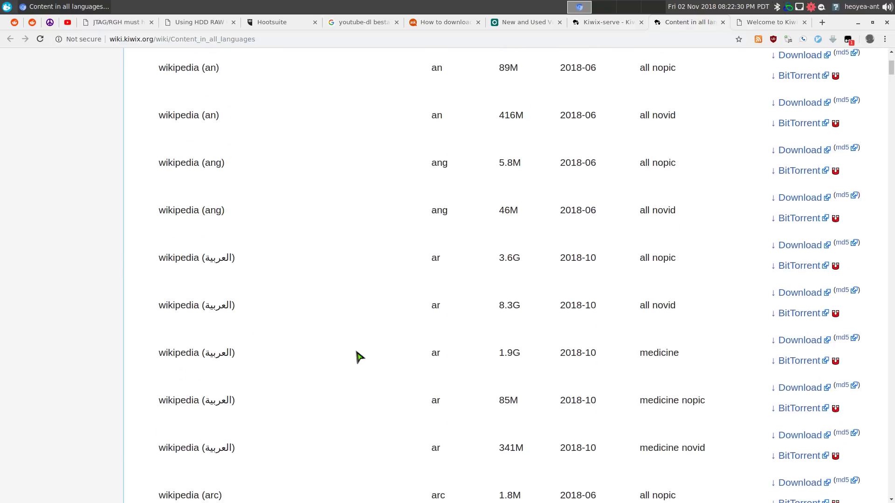
pyautogui.scroll(-6, 359, 357)
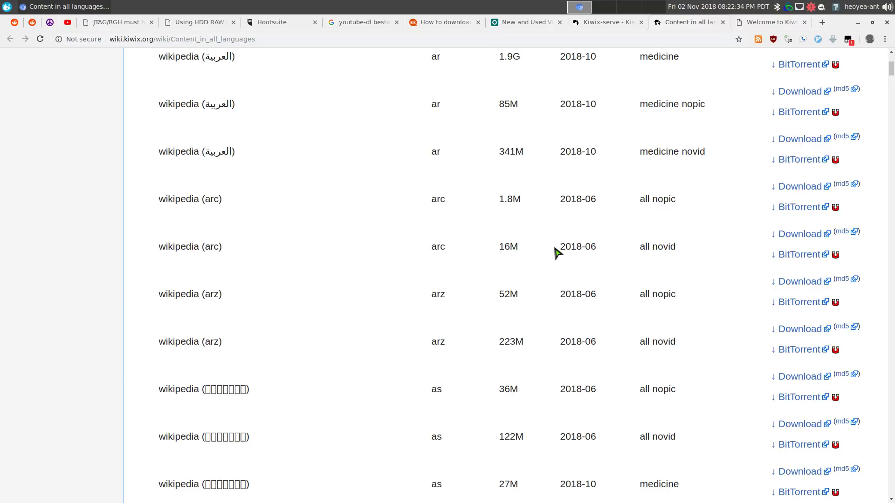
# Step: Find "askubun" on the Kiwix content page
pyautogui.hotkey('ctrl', 'f')
pyautogui.press('End')
pyautogui.press('Return')
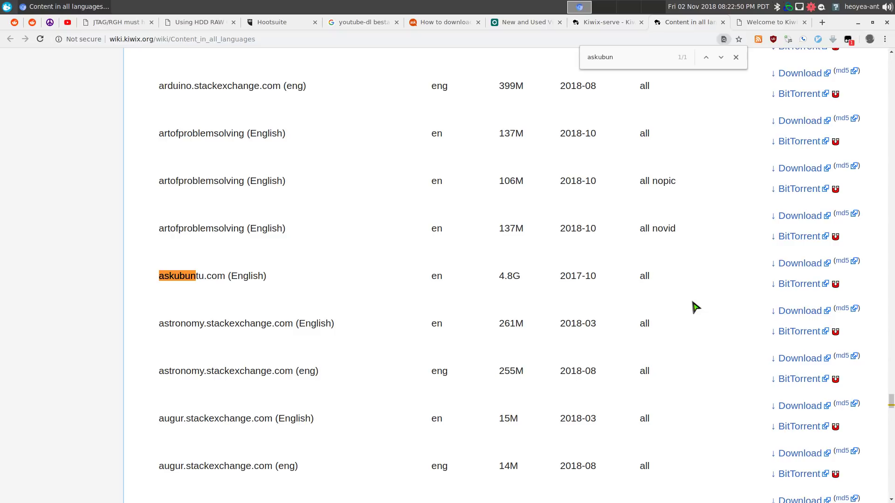
# Step: Find "unix" on the Kiwix content page and examine the Stack Exchange and vikidia download entries around it
pyautogui.hotkey('ctrl', 'f')
pyautogui.write('unix')
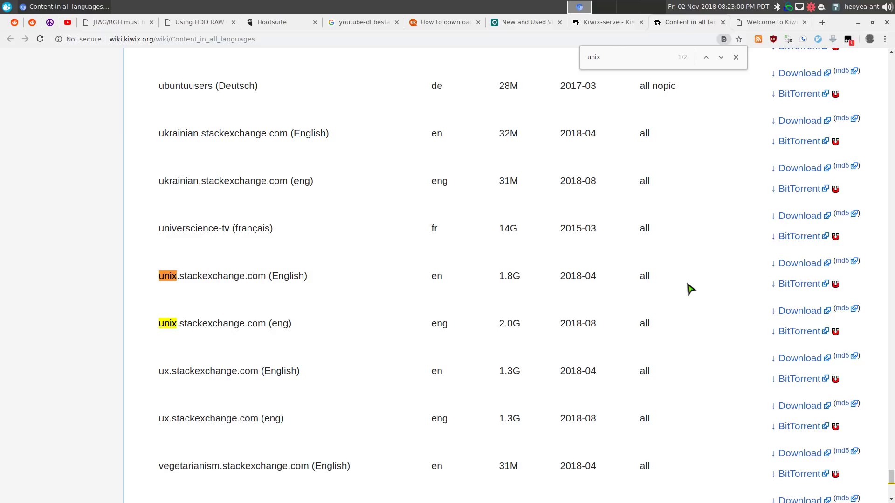
pyautogui.scroll(-5, 689, 290)
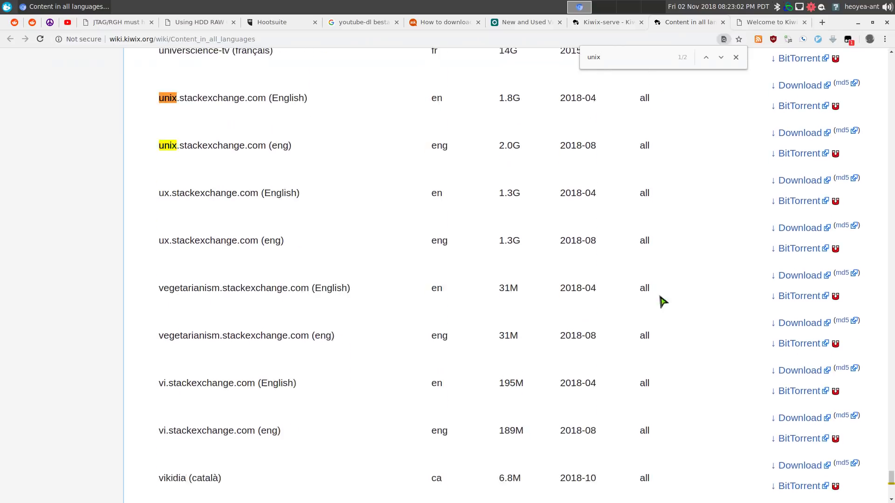
pyautogui.moveTo(158, 343); pyautogui.dragTo(329, 350)
pyautogui.click(329, 350)
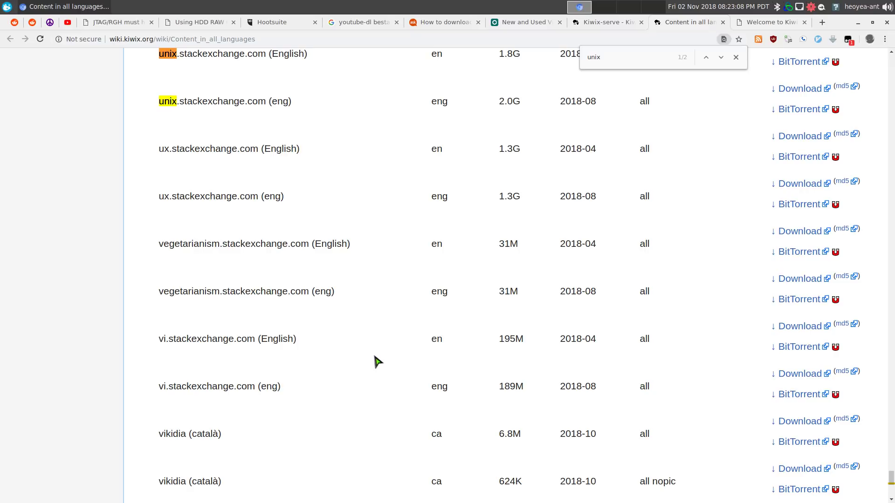
pyautogui.scroll(-3, 377, 363)
pyautogui.scroll(-3, 377, 362)
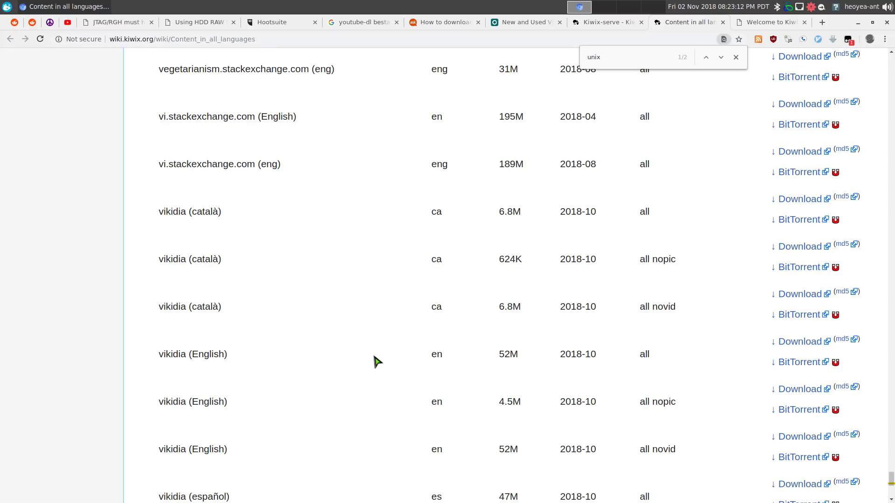
pyautogui.scroll(7, 378, 362)
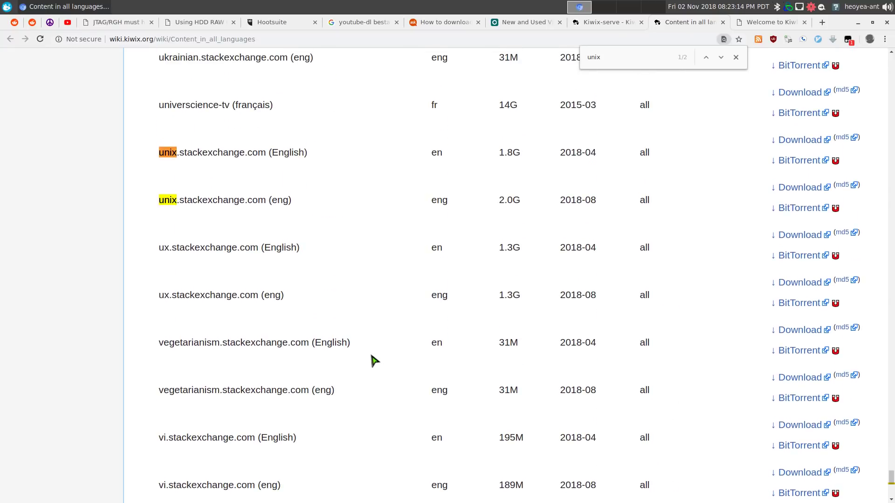
pyautogui.scroll(-8, 374, 361)
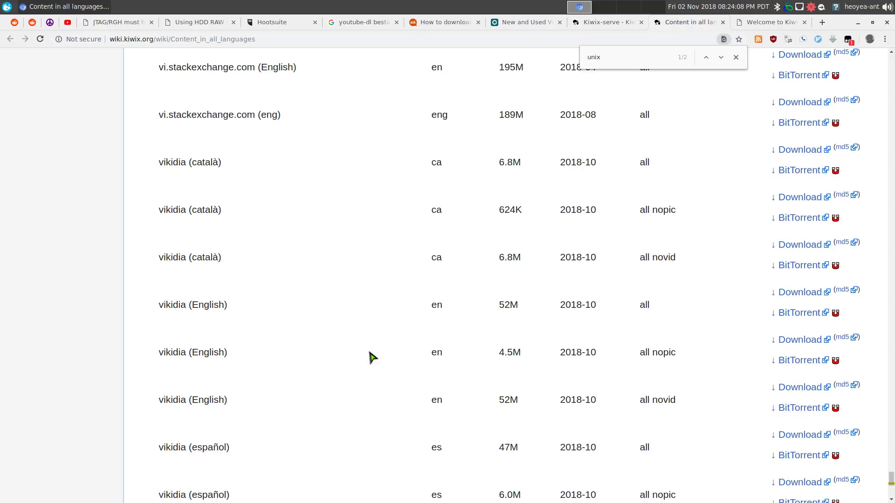
pyautogui.scroll(-6, 373, 358)
pyautogui.scroll(-6, 575, 293)
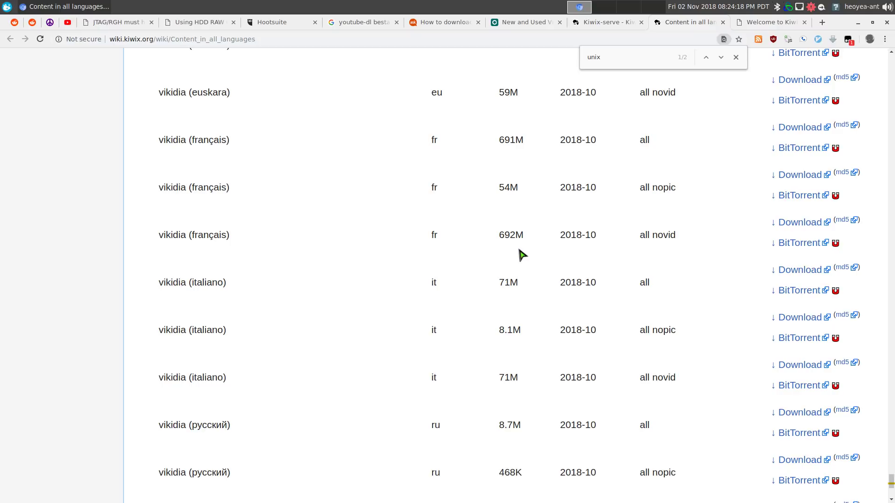
# Step: Return to the local Kiwix library page and copy its address, localhost:49849
pyautogui.click(758, 24)
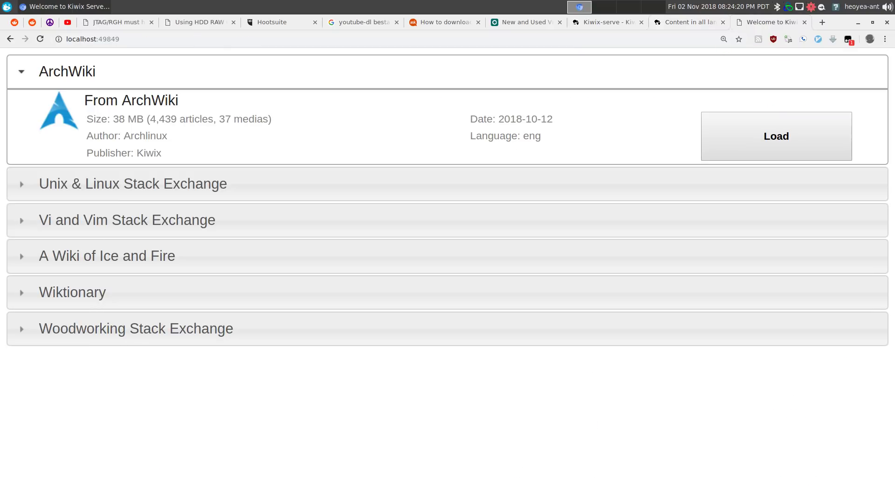
pyautogui.click(116, 39)
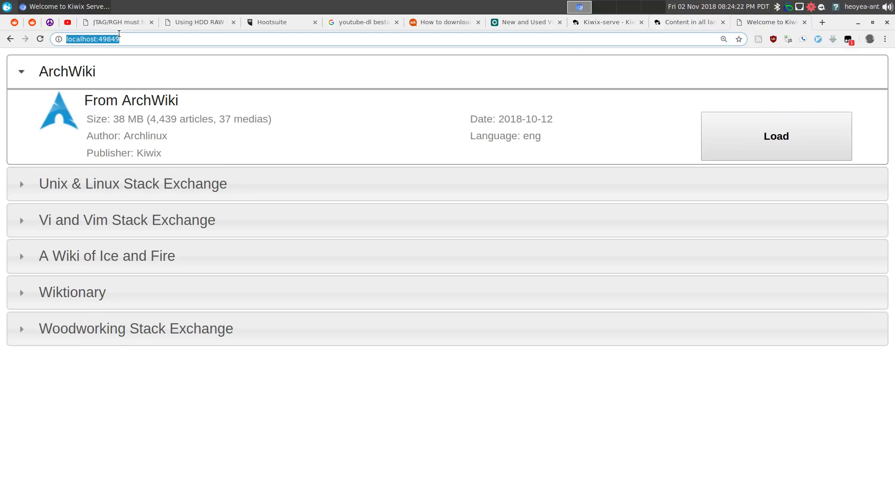
pyautogui.rightClick(120, 39)
pyautogui.click(140, 70)
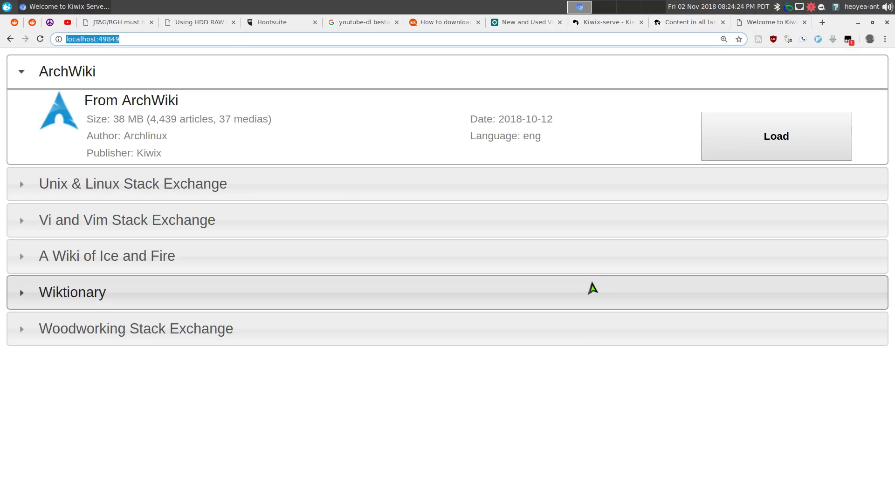
# Step: Switch to xterm and rerun kiwix-serve --port 49849 --daemon /media/EdoTensei/wiki/*.zim
pyautogui.hotkey('alt', 'Tab')
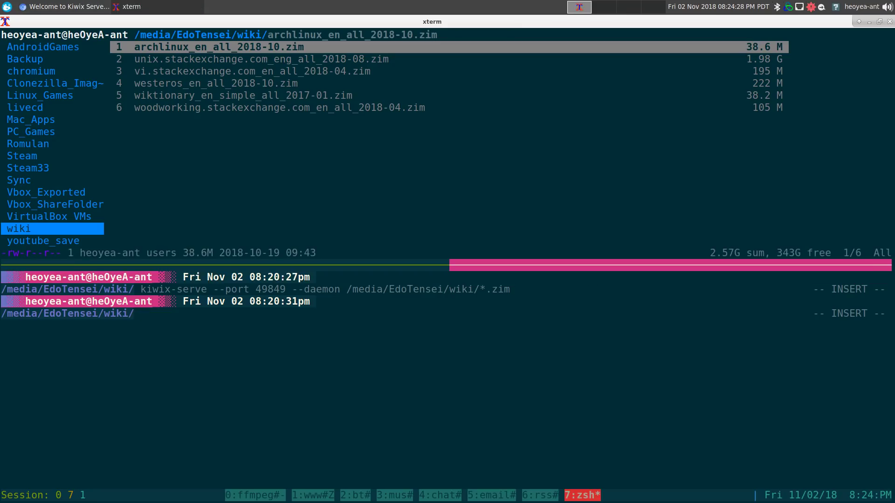
pyautogui.press('Up')
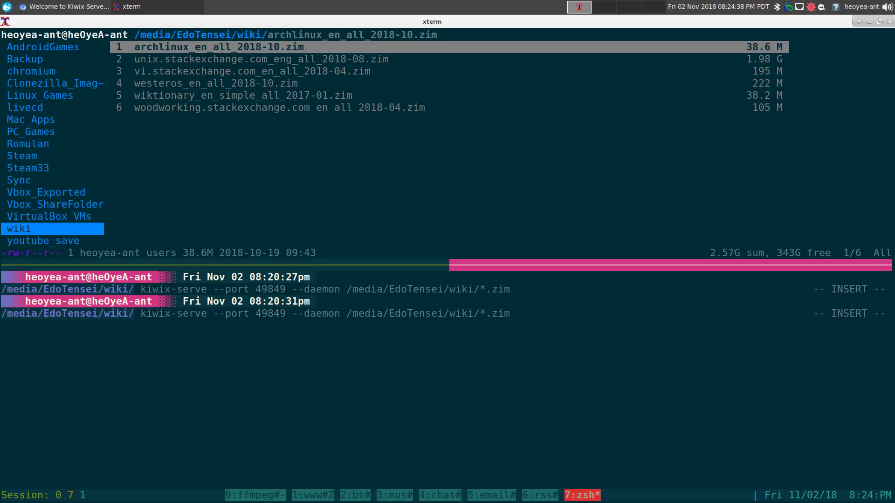
pyautogui.press('Return')
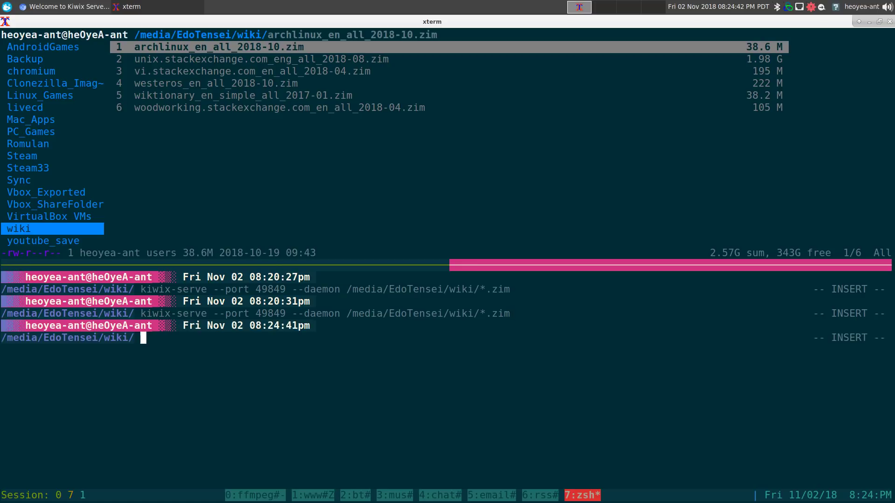
pyautogui.hotkey('ctrl', 'b')
pyautogui.press('c')
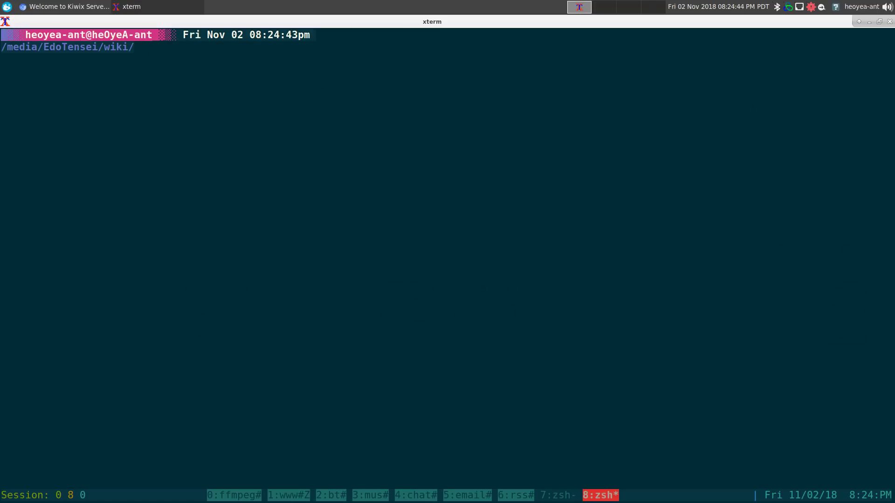
pyautogui.write('w3m')
pyautogui.middleClick(592, 282)
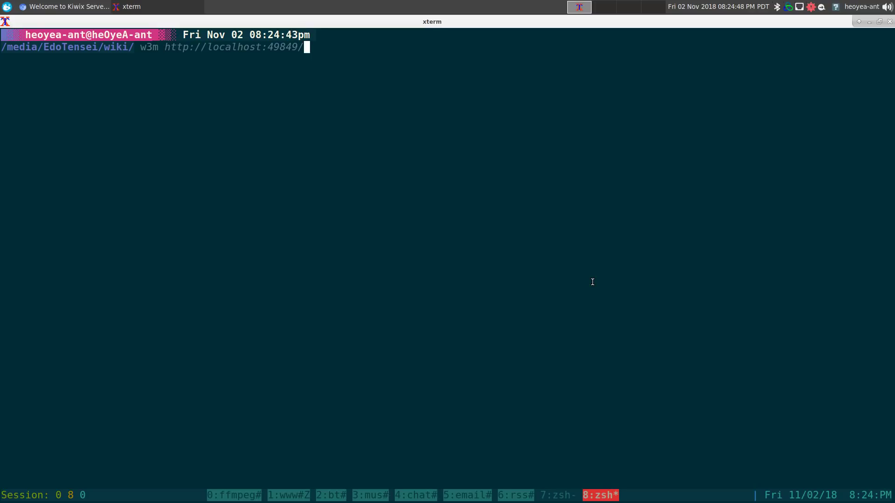
pyautogui.press('Return')
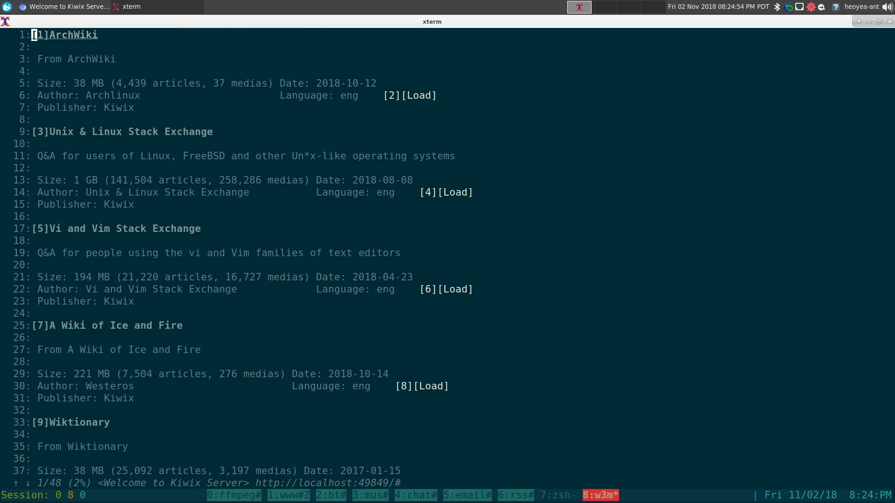
# Step: Load Unix & Linux Stack Exchange from the Kiwix library list in w3m
pyautogui.press('Down')
pyautogui.press('Down')
pyautogui.press('Down')
pyautogui.press('Down')
pyautogui.press('Down')
pyautogui.press('Down')
pyautogui.press('Down')
pyautogui.press('Down')
pyautogui.press('Down')
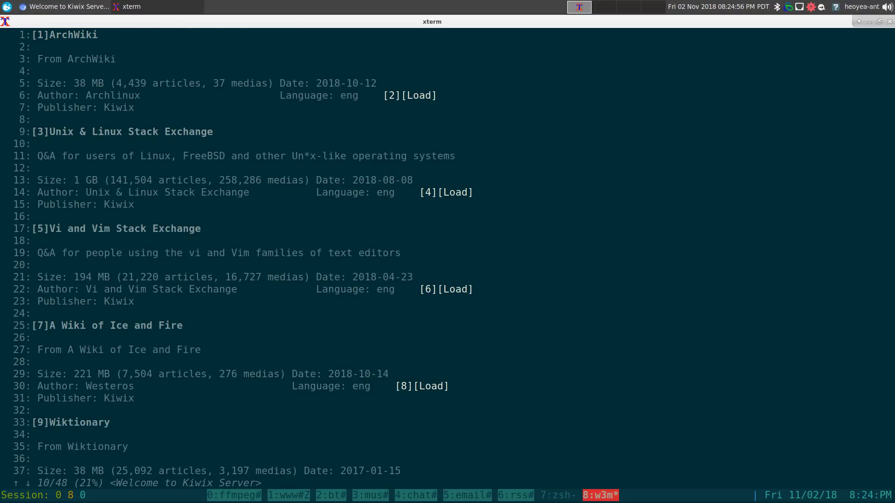
pyautogui.press('Down')
pyautogui.press('Down')
pyautogui.press('Down')
pyautogui.press('Down')
pyautogui.press('Tab')
pyautogui.press('Return')
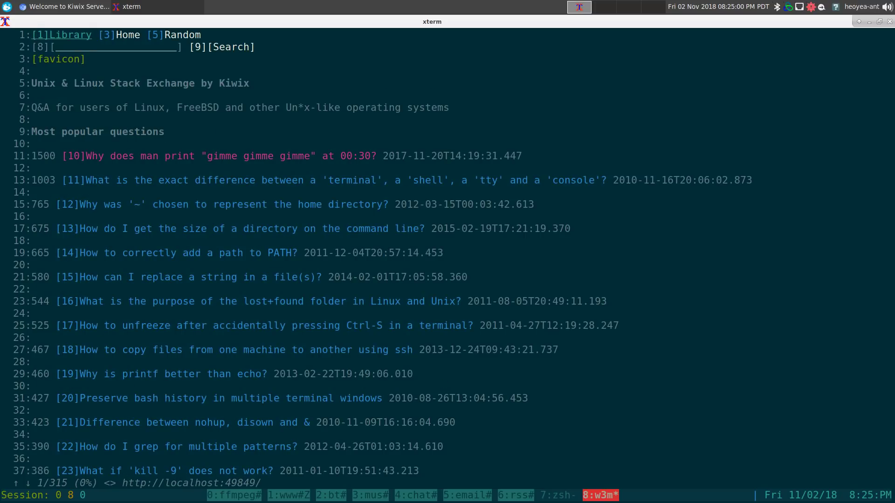
# Step: Search Unix & Linux Stack Exchange for "sed" in w3m
pyautogui.press('Tab')
pyautogui.press('Return')
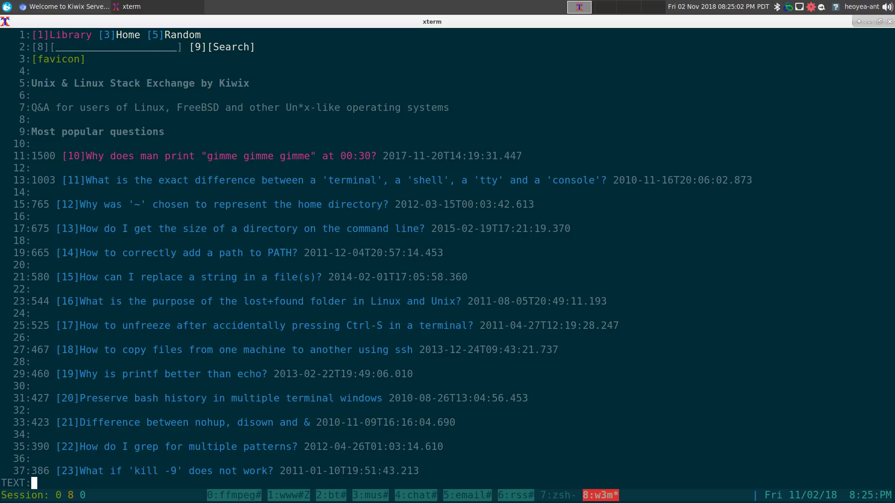
pyautogui.write('sed')
pyautogui.press('Return')
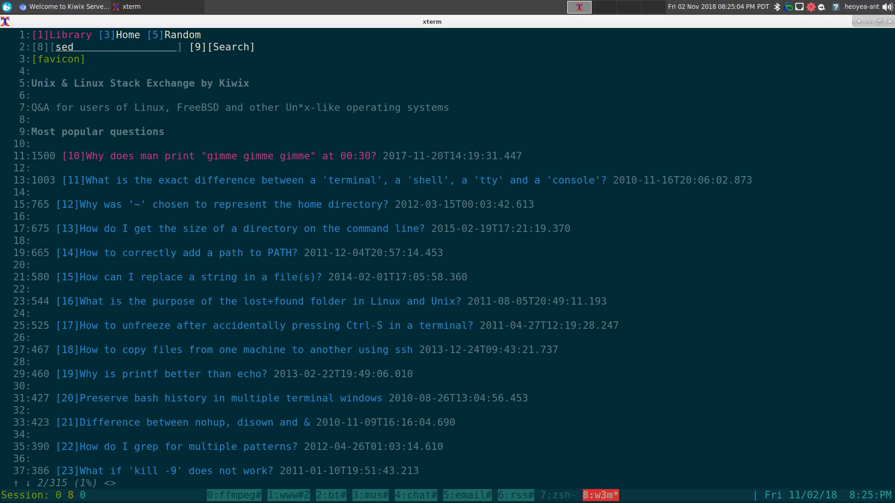
pyautogui.press('Tab')
pyautogui.press('Return')
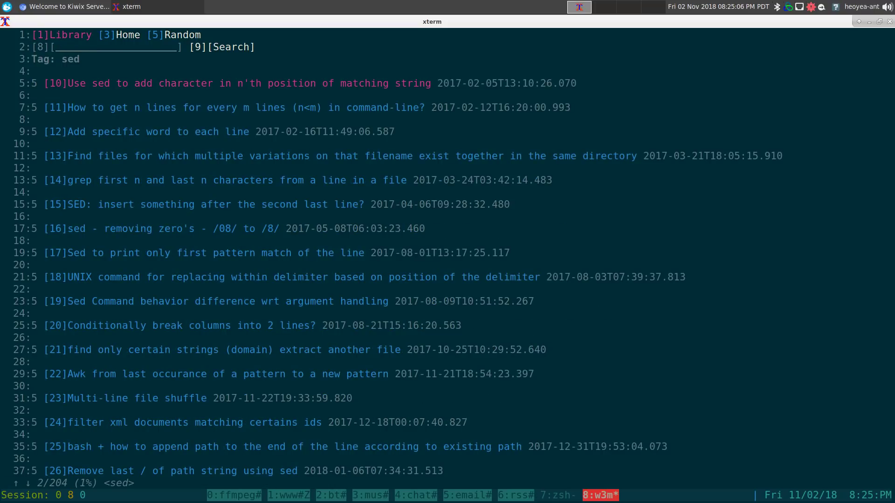
# Step: Open the question "Use sed to add character in n'th position of matching string" in w3m and read through its answers
pyautogui.press('Tab')
pyautogui.press('Return')
pyautogui.press('space')
pyautogui.press('space')
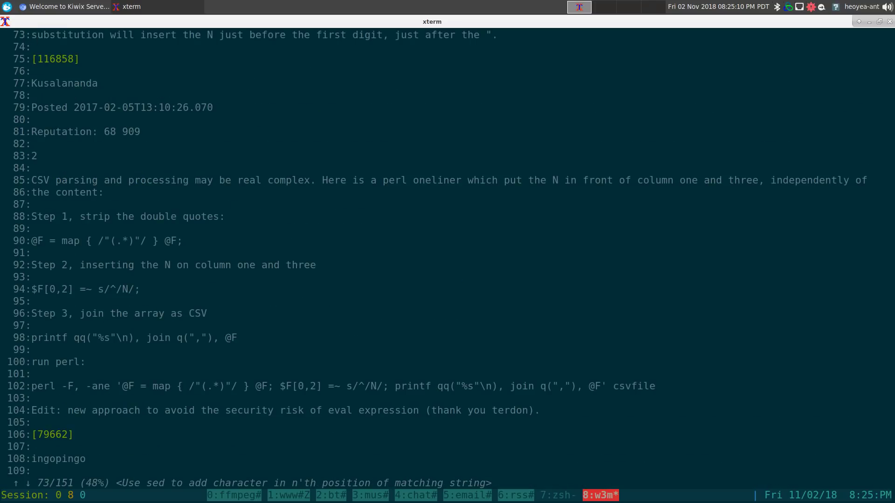
pyautogui.press('Up')
pyautogui.press('Up')
pyautogui.press('Up')
pyautogui.press('Up')
pyautogui.press('Up')
pyautogui.press('Up')
pyautogui.press('Up')
pyautogui.press('Up')
pyautogui.press('Up')
pyautogui.press('Up')
pyautogui.press('Up')
pyautogui.press('Up')
pyautogui.press('Up')
pyautogui.press('Up')
pyautogui.press('Up')
pyautogui.press('Up')
pyautogui.press('Up')
pyautogui.press('Up')
pyautogui.press('Up')
pyautogui.press('Up')
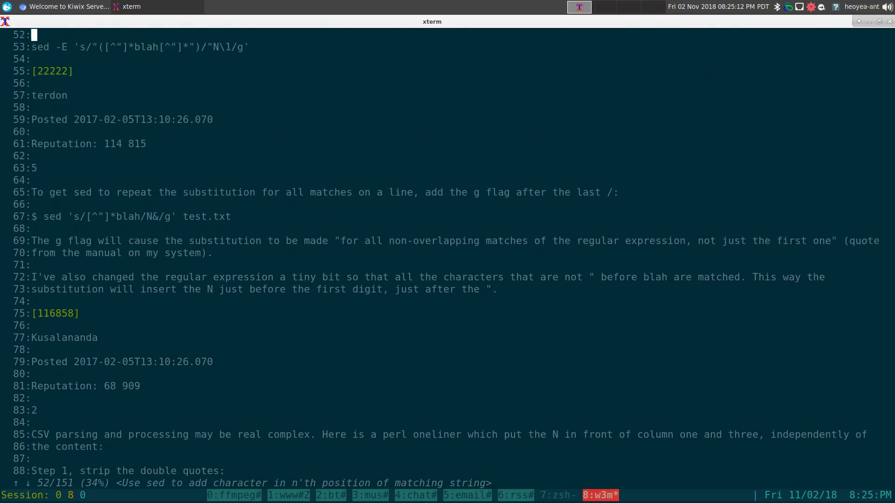
# Step: Reread the sed question and its first answer up to the simplified sed -E command, and quit w3m
pyautogui.press('Up')
pyautogui.press('Up')
pyautogui.press('Up')
pyautogui.press('Up')
pyautogui.press('Up')
pyautogui.press('Up')
pyautogui.press('Up')
pyautogui.press('Up')
pyautogui.press('Up')
pyautogui.press('Up')
pyautogui.press('Up')
pyautogui.press('Up')
pyautogui.press('Up')
pyautogui.press('Up')
pyautogui.press('Up')
pyautogui.press('Down')
pyautogui.press('Down')
pyautogui.press('Down')
pyautogui.press('Down')
pyautogui.press('Down')
pyautogui.press('Down')
pyautogui.press('Down')
pyautogui.press('Down')
pyautogui.press('Down')
pyautogui.press('Down')
pyautogui.press('Down')
pyautogui.press('Down')
pyautogui.press('Down')
pyautogui.press('Down')
pyautogui.press('Down')
pyautogui.press('Down')
pyautogui.press('Down')
pyautogui.press('Down')
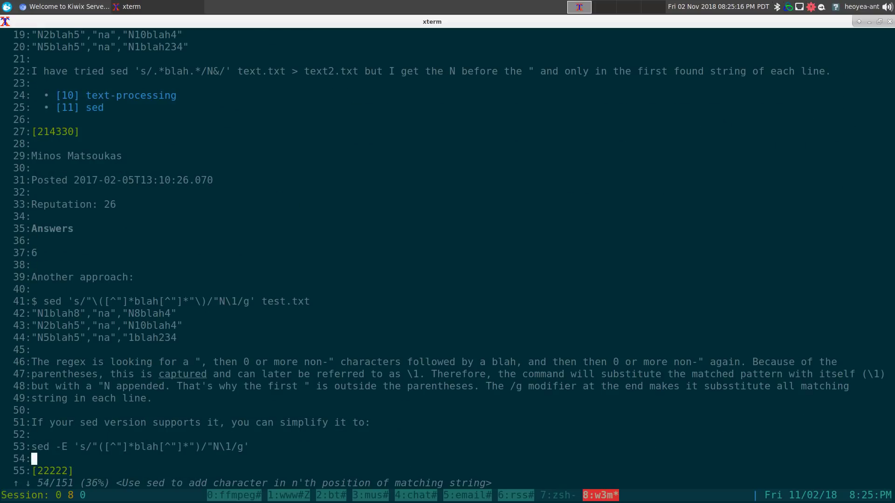
pyautogui.press('Down')
pyautogui.press('Down')
pyautogui.press('Down')
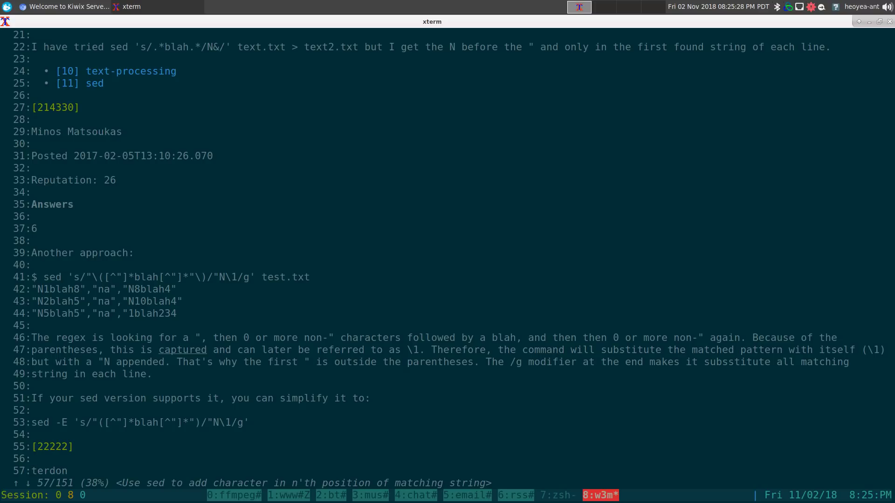
pyautogui.hotkey('shift', 'q')
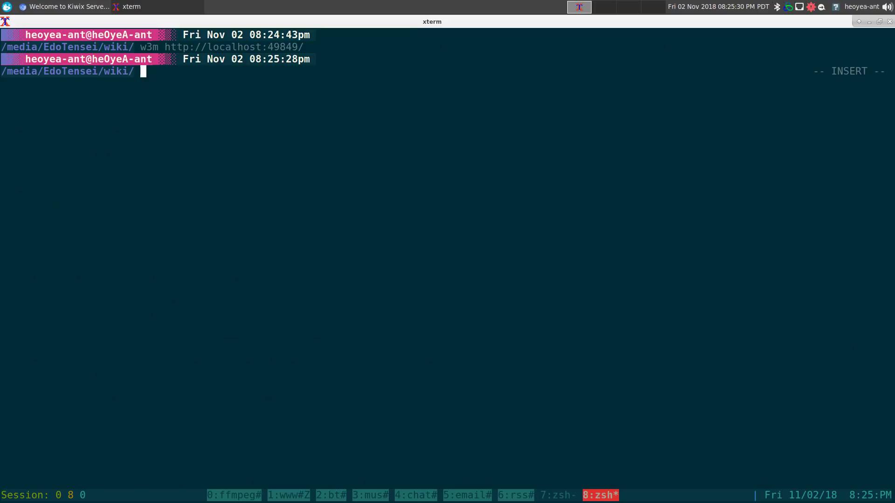
# Step: Open the alias file with cfg-aliasrc, examine the offlinewiki-daemon and offlinewiki-quit functions, and save and close the file
pyautogui.write('cfg-aliasrc')
pyautogui.press('Return')
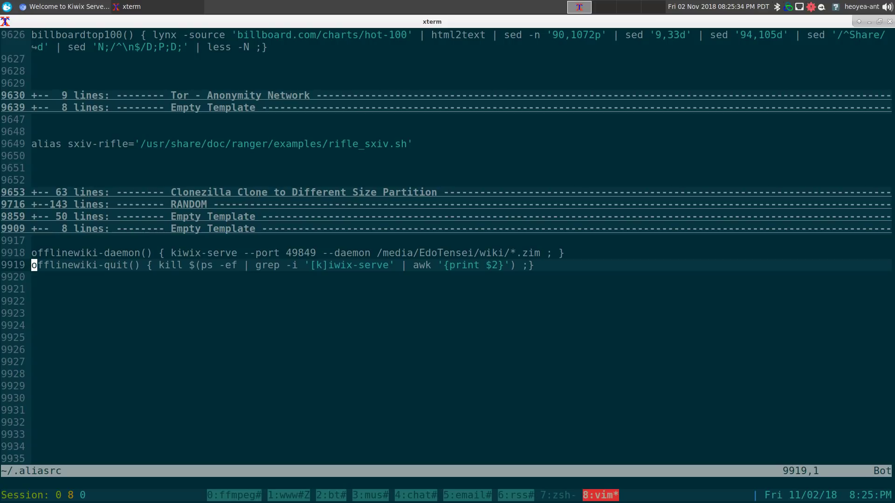
pyautogui.press('k')
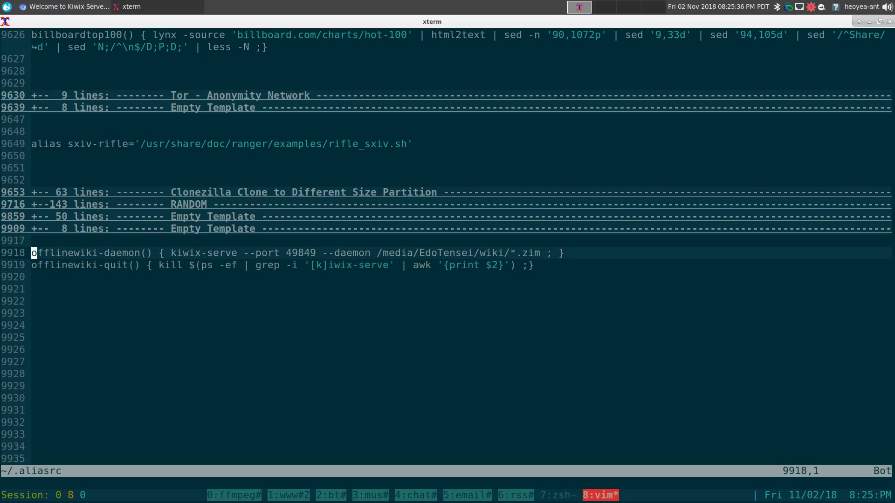
pyautogui.hotkey('shift', 'v')
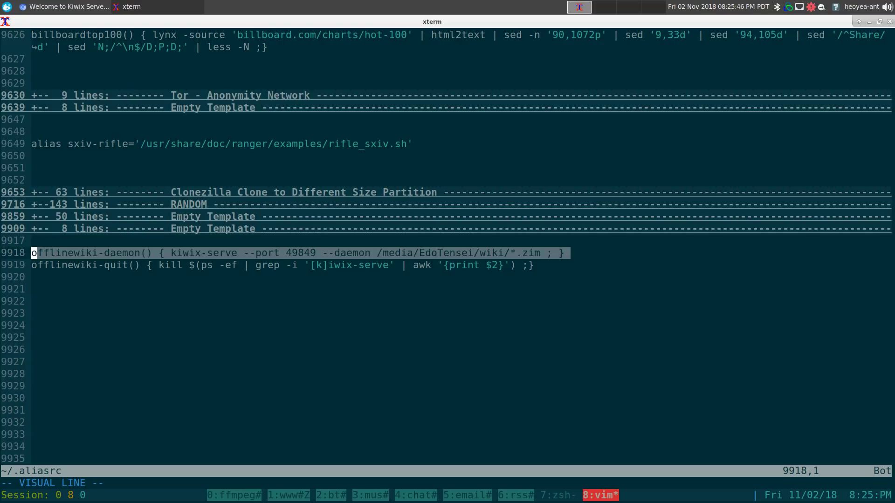
pyautogui.press('Escape')
pyautogui.press('j')
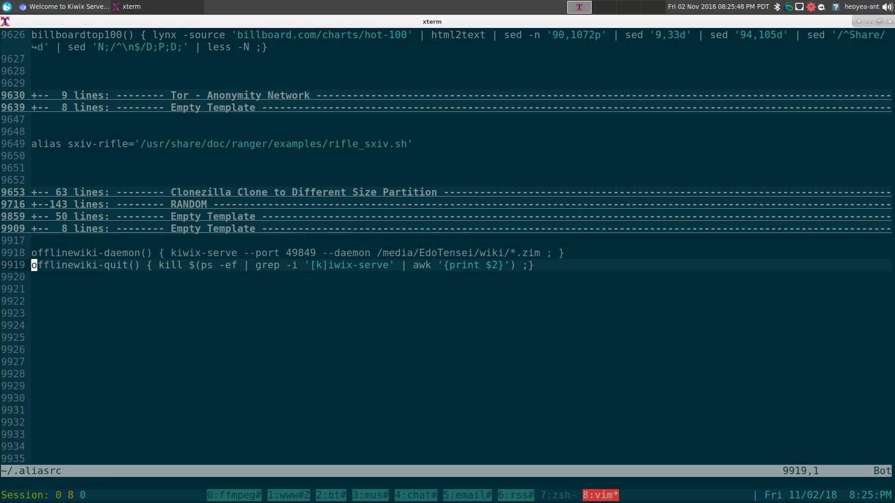
pyautogui.press('V')
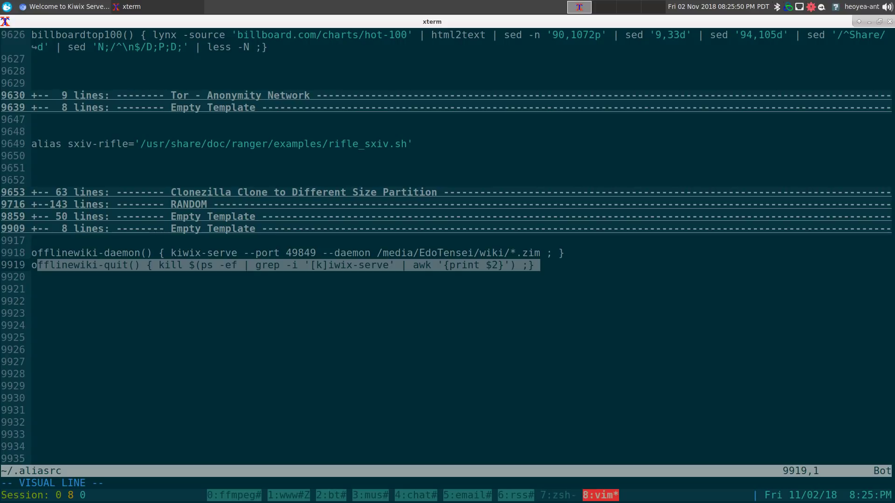
pyautogui.press('Escape')
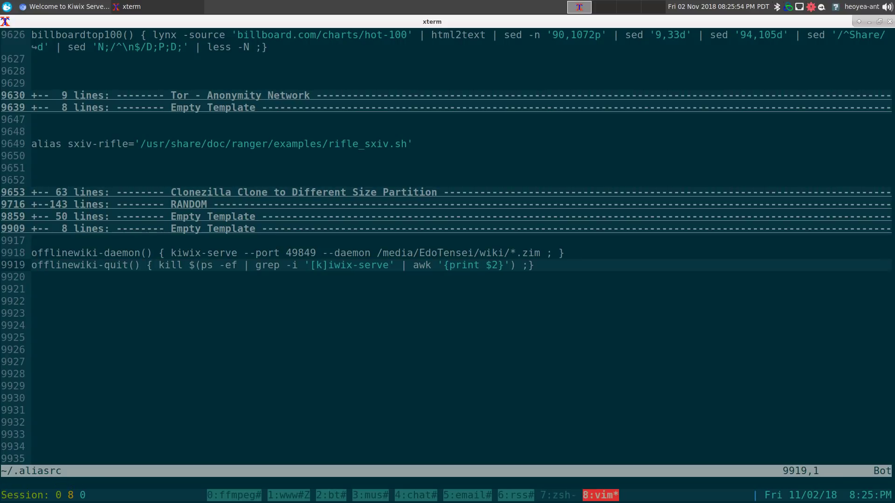
pyautogui.write(':x')
pyautogui.press('Return')
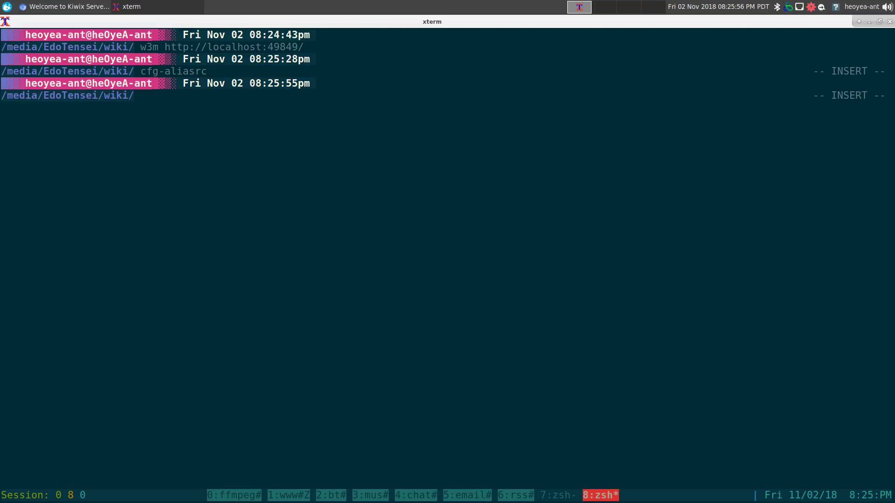
# Step: Reload localhost:49849 in Chromium before and after stopping the Kiwix server by running offlinewiki-quit in the terminal
pyautogui.hotkey('alt', 'Tab')
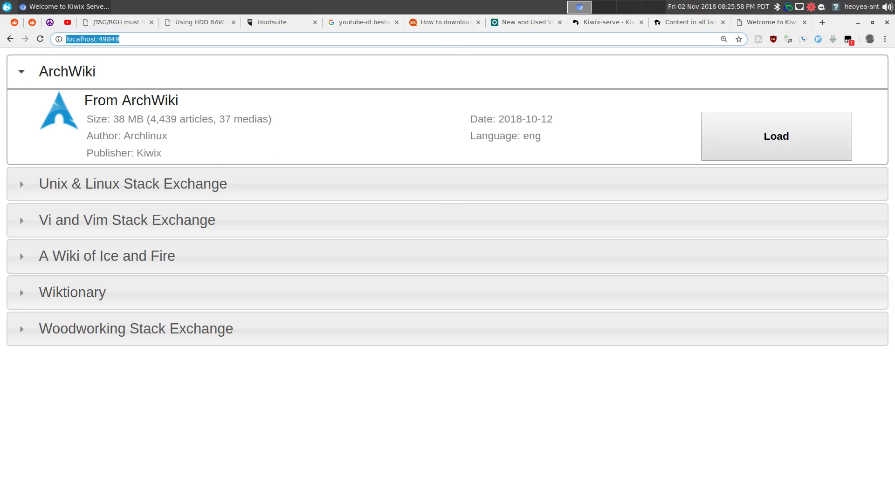
pyautogui.click(40, 39)
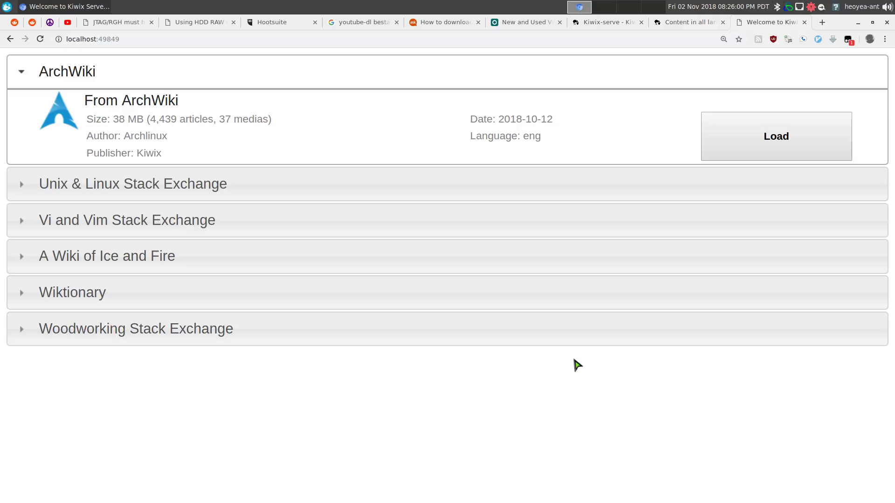
pyautogui.hotkey('alt', 'Tab')
pyautogui.write('offli')
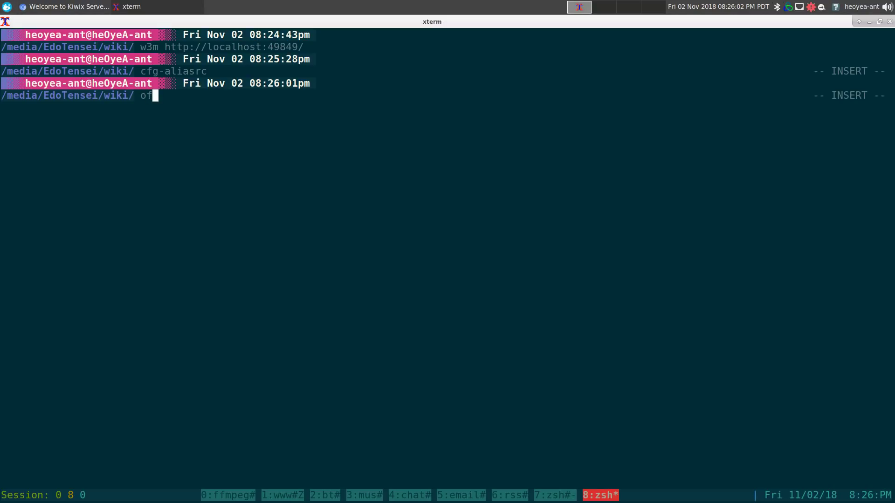
pyautogui.press('Tab')
pyautogui.press('Tab')
pyautogui.press('Tab')
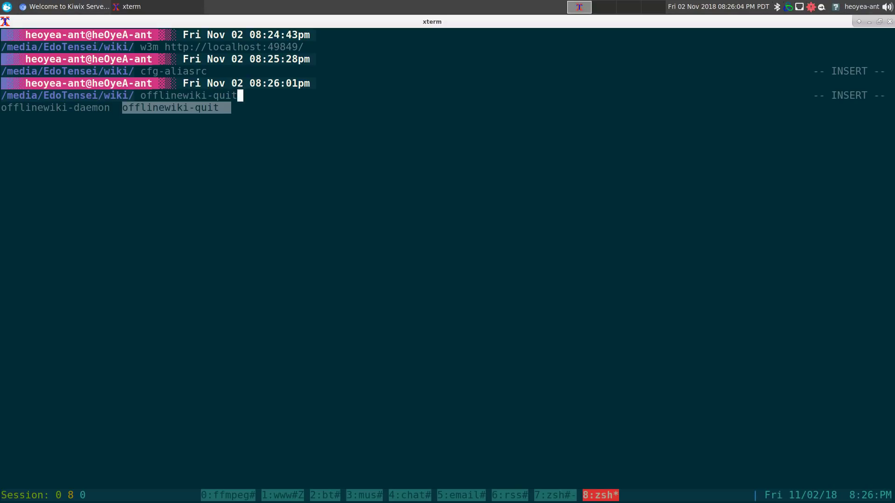
pyautogui.press('Return')
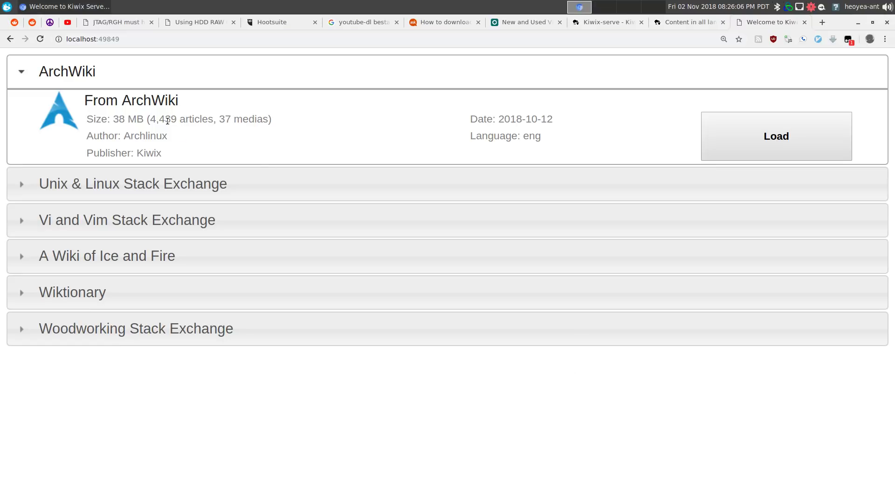
pyautogui.click(41, 40)
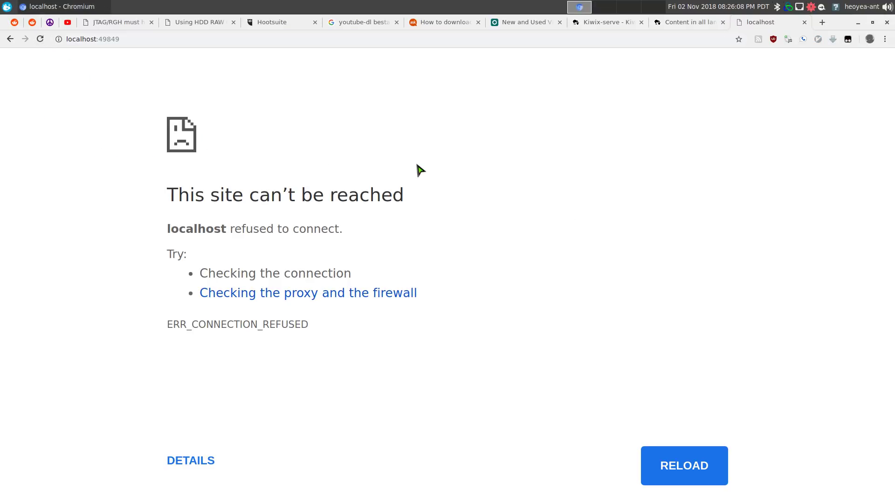
# Step: Restart the Kiwix server by running offlinewiki-daemon in the terminal, and reload localhost:49849 in Chromium
pyautogui.hotkey('alt', 'Tab')
pyautogui.press('Up')
pyautogui.press('BackSpace')
pyautogui.press('BackSpace')
pyautogui.press('BackSpace')
pyautogui.press('BackSpace')
pyautogui.write('d')
pyautogui.press('Tab')
pyautogui.press('Return')
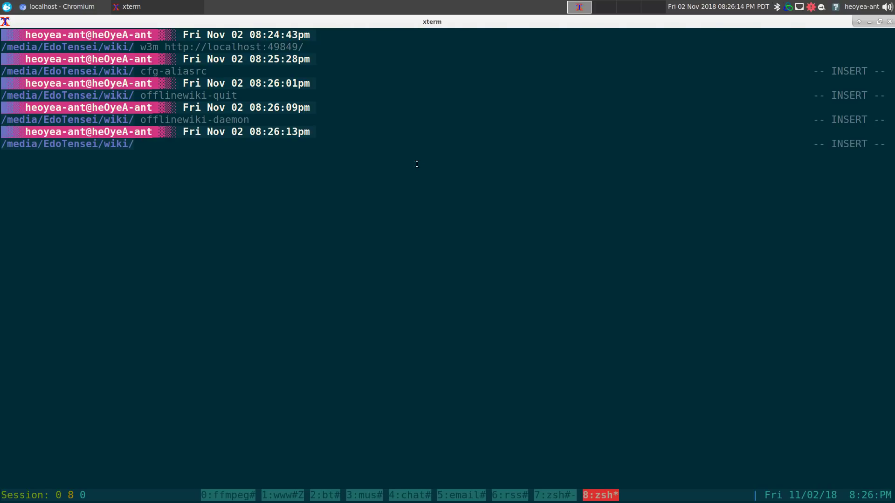
pyautogui.hotkey('alt', 'Tab')
pyautogui.click(40, 39)
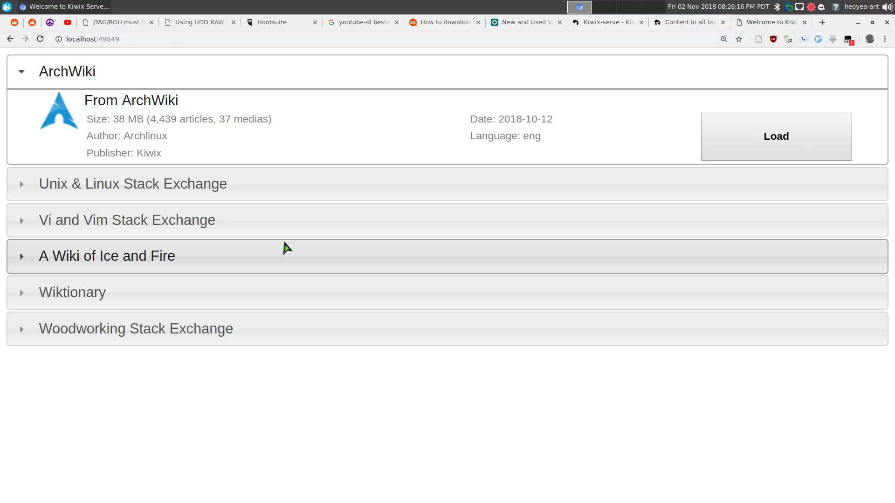